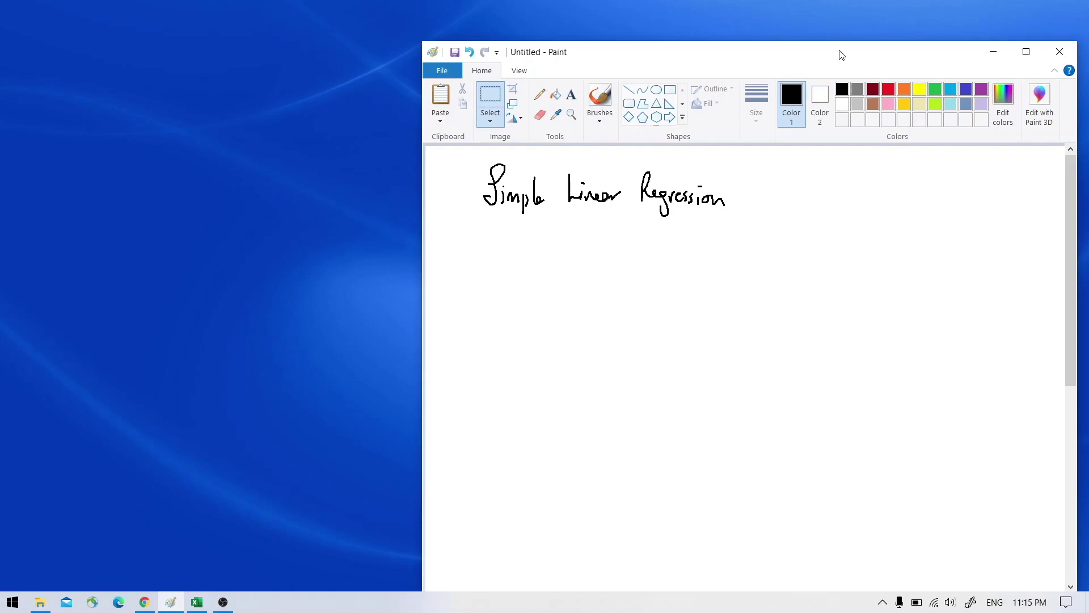
Bring the Excel divorce workbook forward to review each country's gdppc, d_rate, grwth and continent
left_click(196, 602)
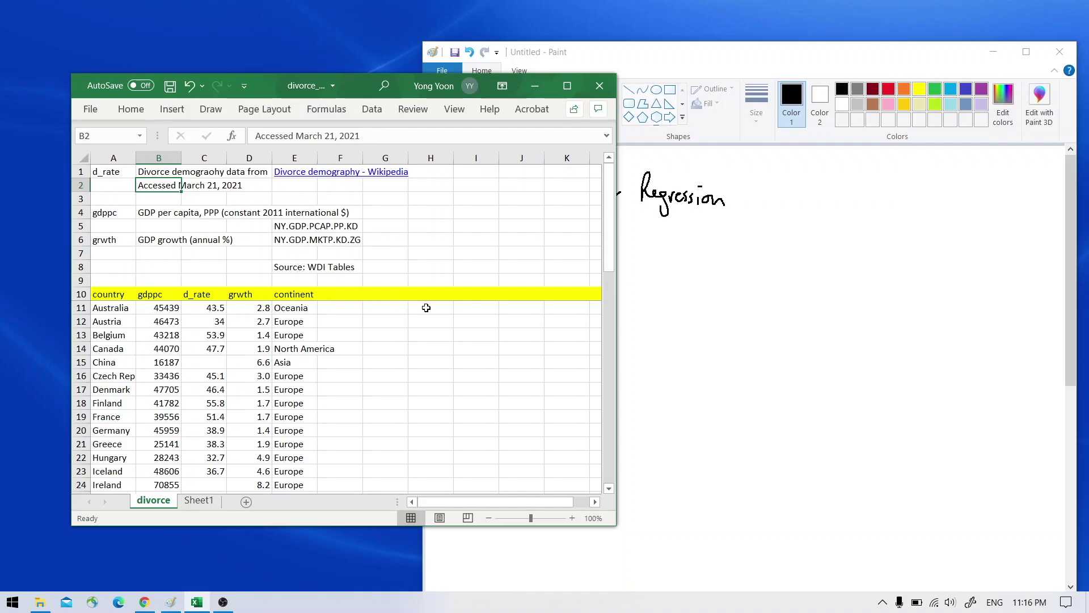
Paste the handwritten gdppc regression equation below the Paint title, then show the desktop
left_click(682, 66)
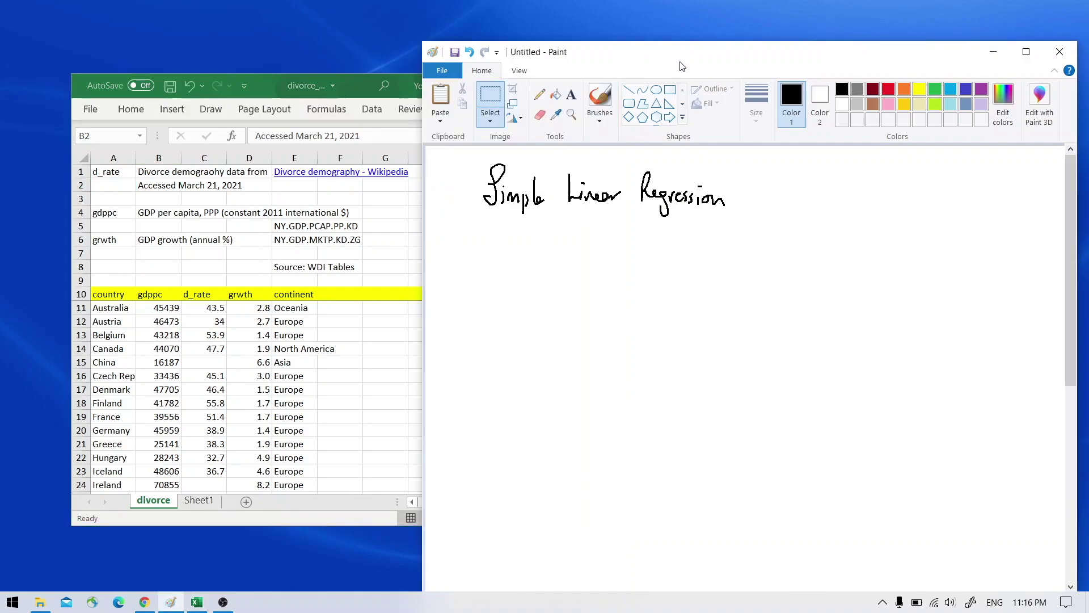
key("ctrl+v")
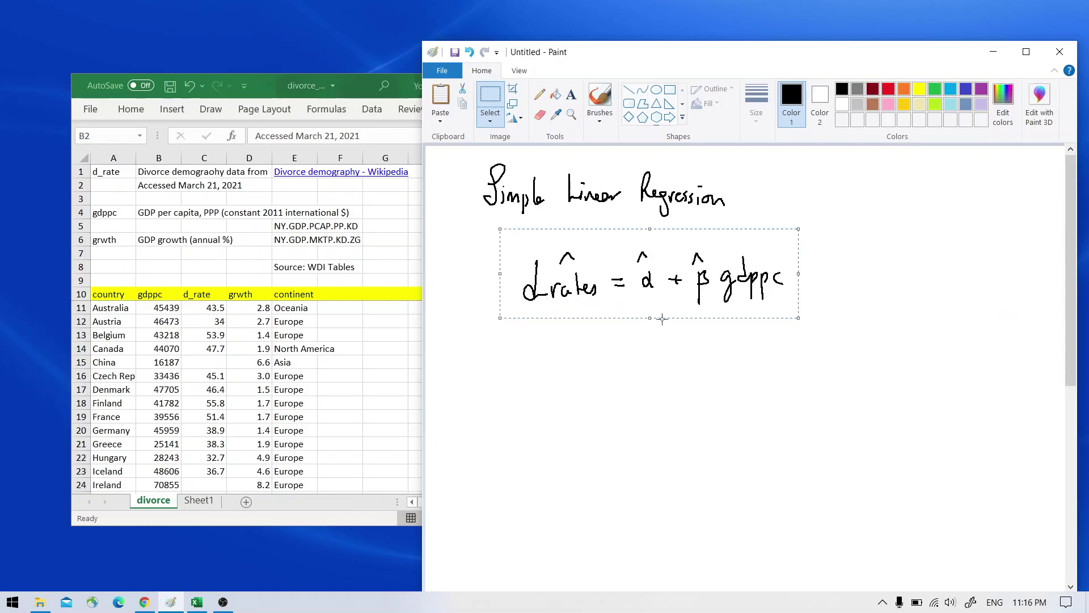
left_click(546, 98)
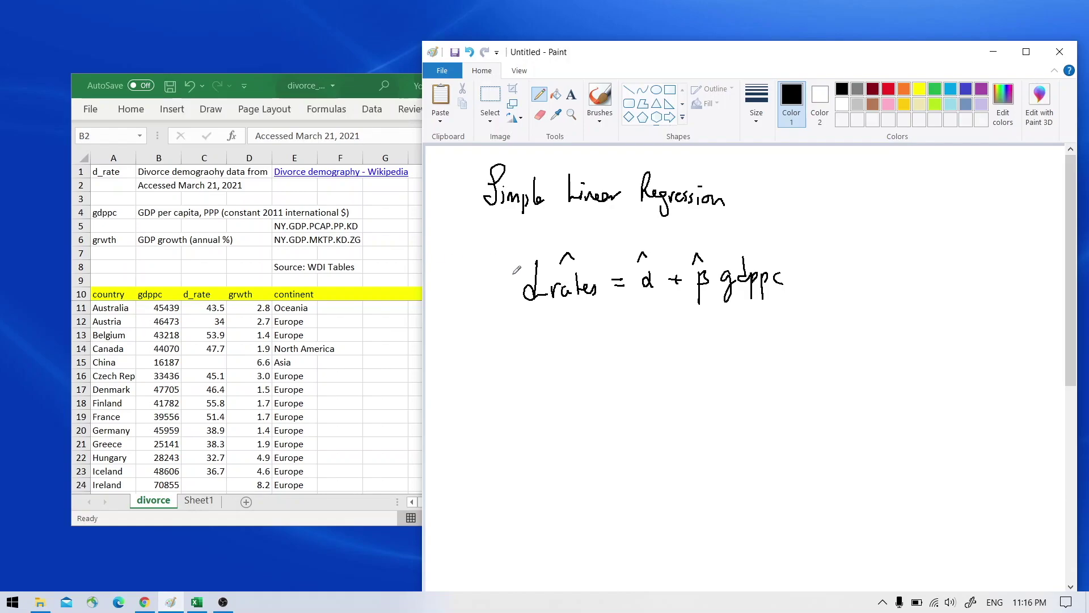
key("super+d")
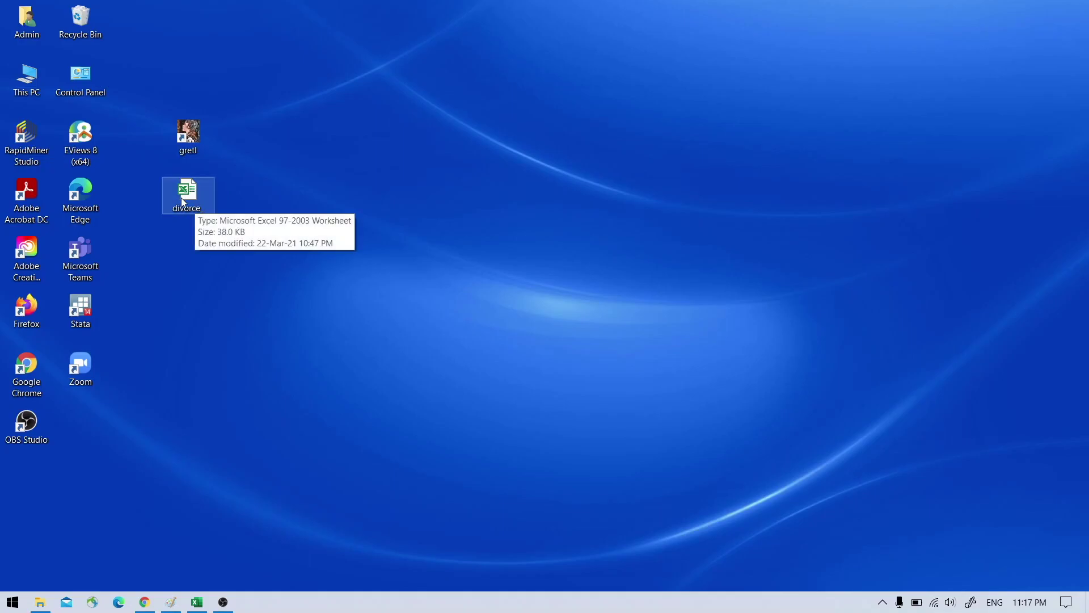
Drop the divorce_ spreadsheet file onto the gretl shortcut to open it in gretl
left_click_drag(181, 198, 195, 197)
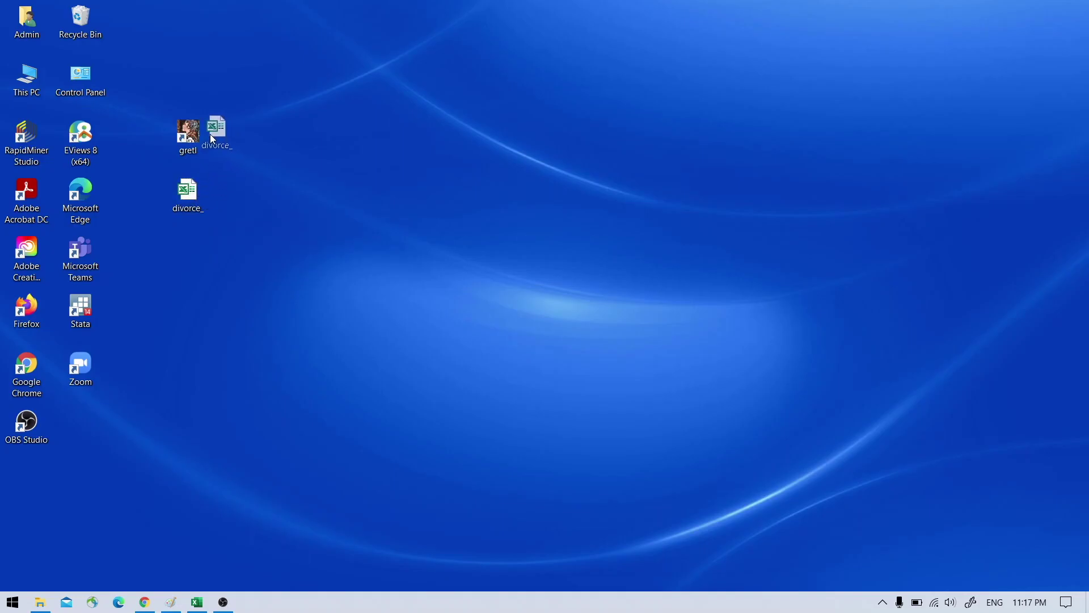
left_click_drag(210, 134, 238, 92)
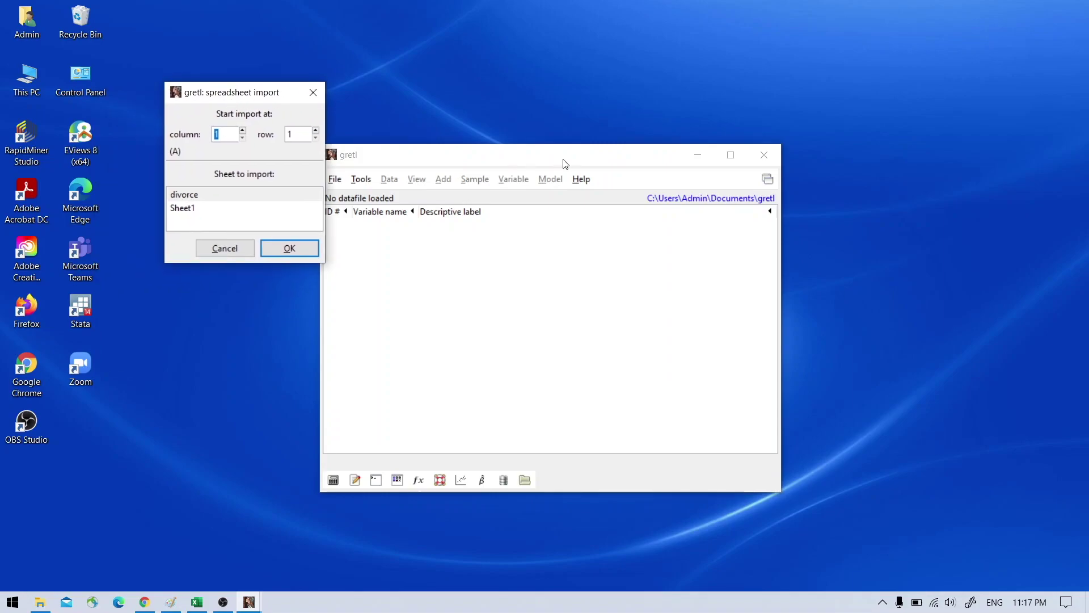
Import the divorce sheet from row 10 as undated cross-sectional data
left_click(297, 134)
type("0")
left_click(195, 196)
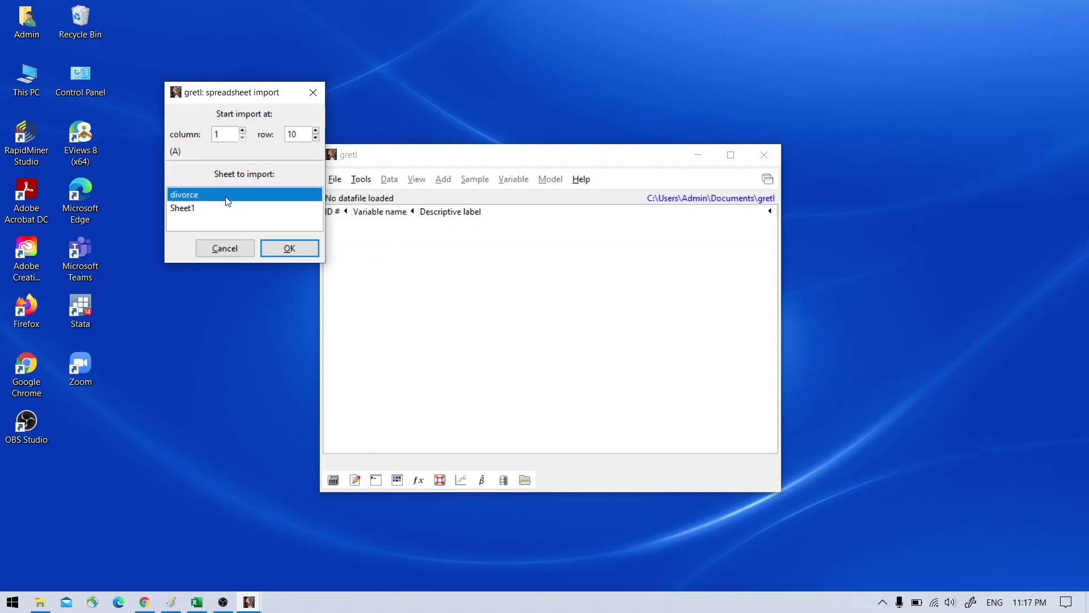
left_click(288, 249)
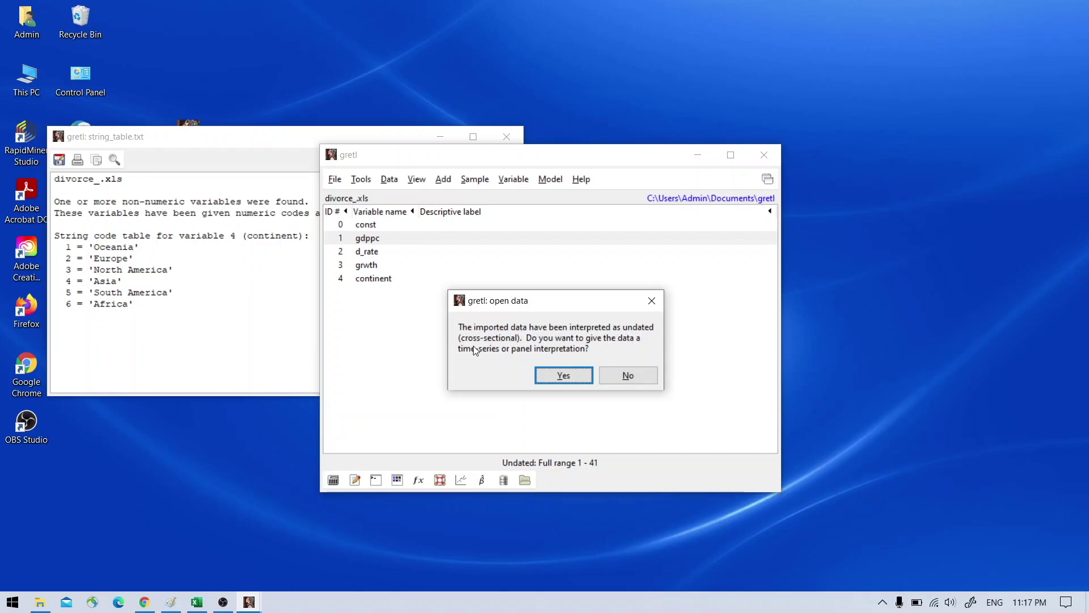
left_click(624, 375)
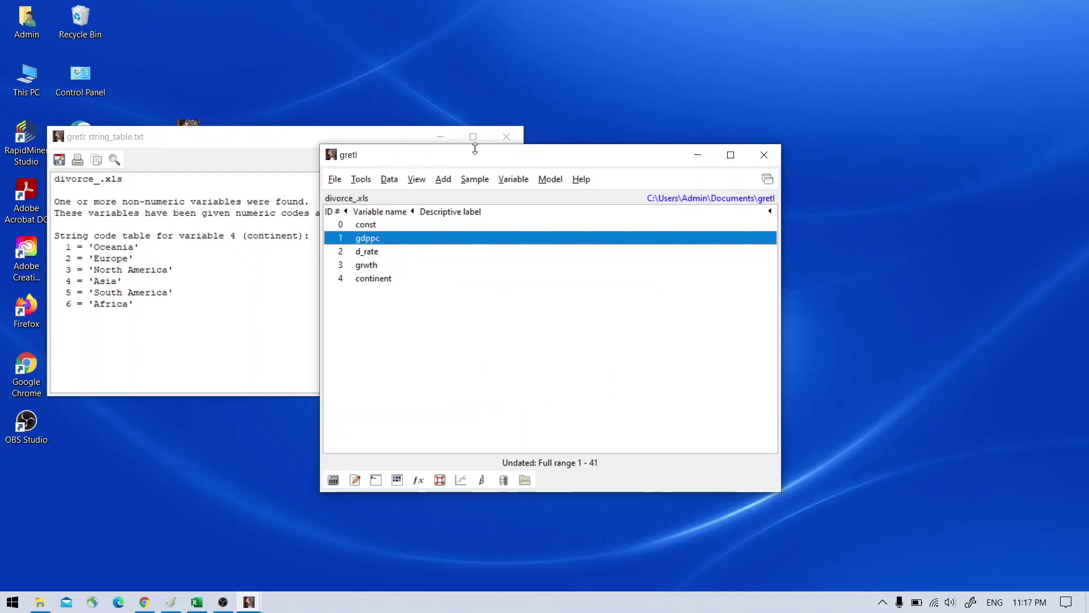
Close the string code table and display the values of gdppc, d_rate, grwth and continent
left_click(507, 136)
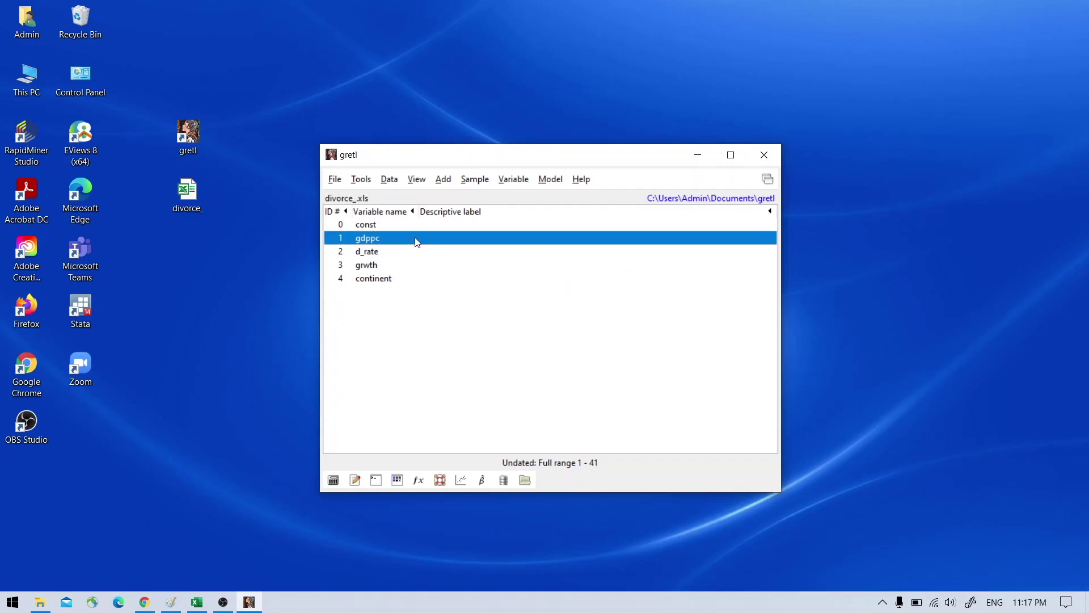
left_click_drag(417, 242, 417, 279)
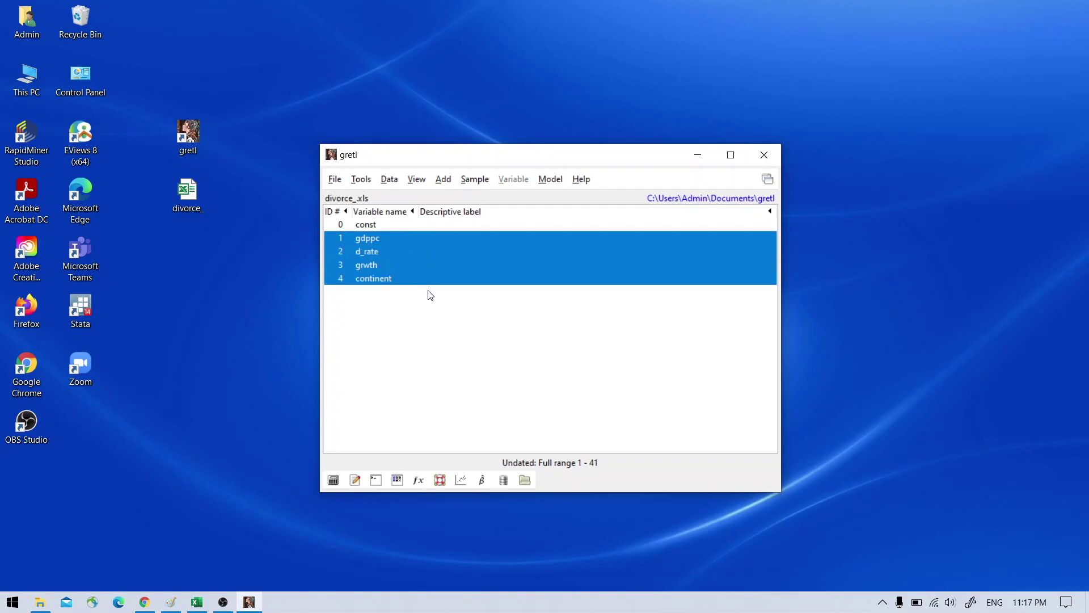
key("Return")
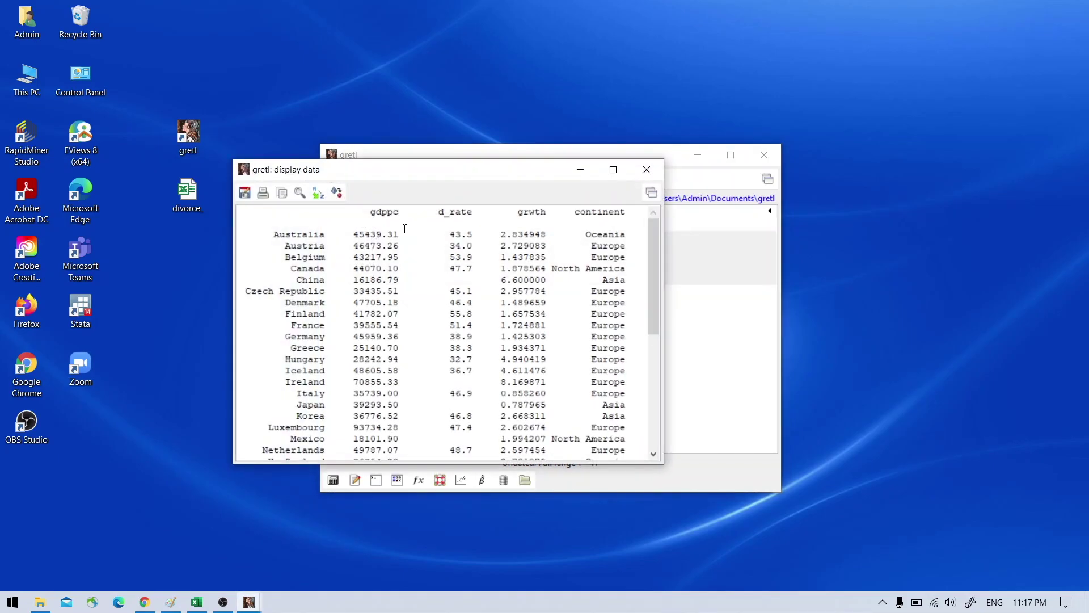
Compare the displayed values against the Excel sheet, then close the data window
left_click(201, 605)
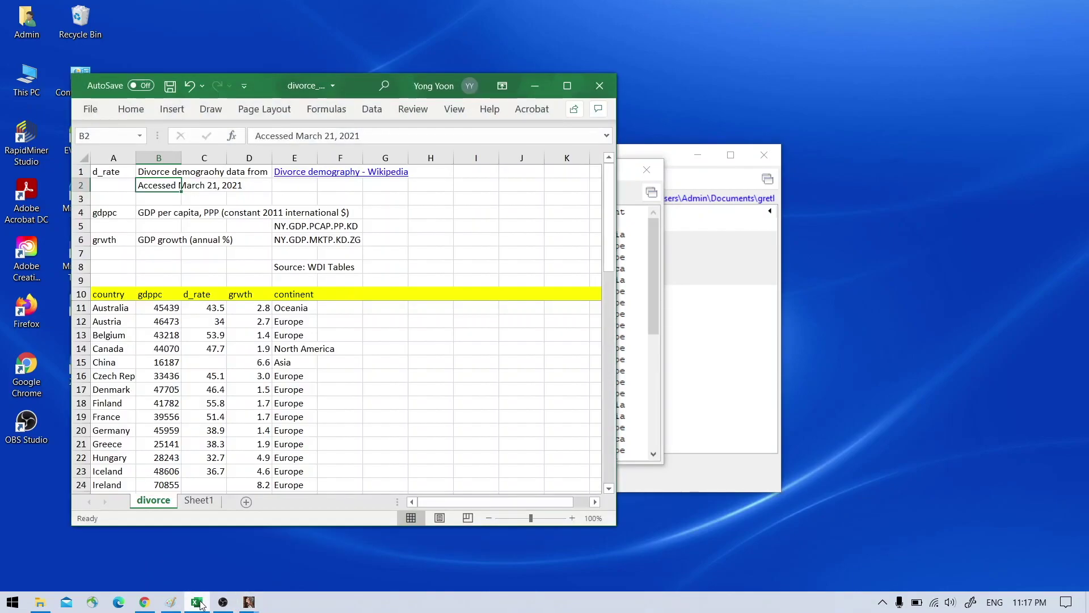
left_click(200, 604)
left_click_drag(522, 171, 486, 90)
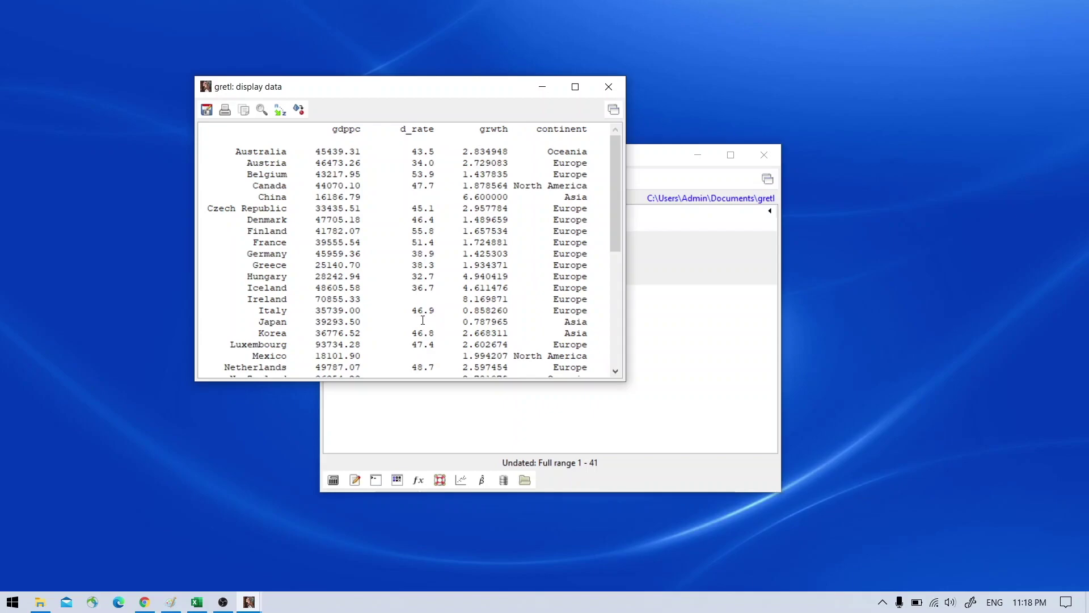
scroll(431, 238, "down", 5)
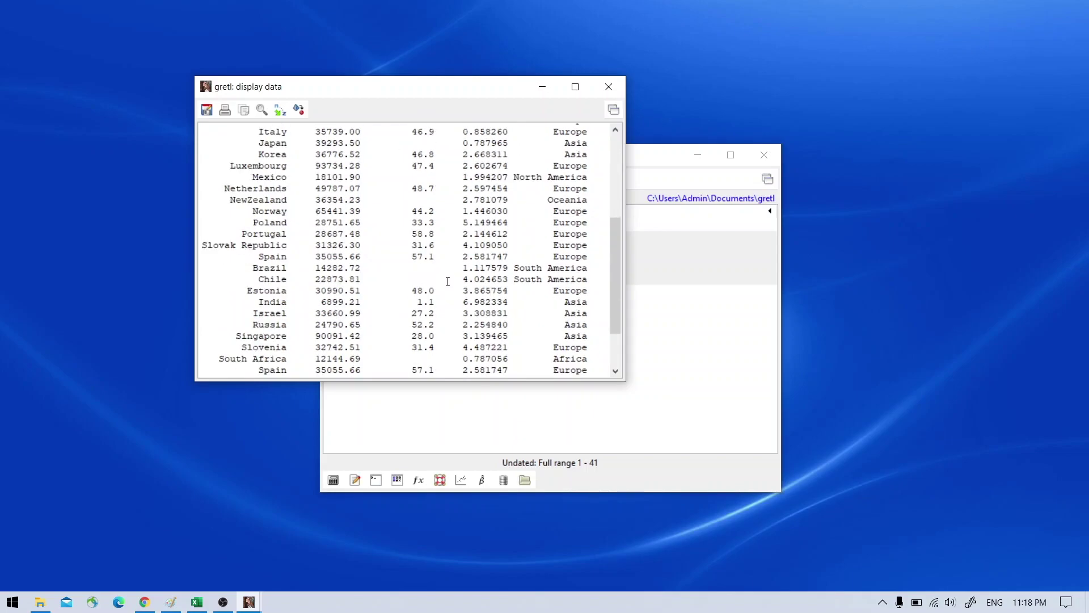
scroll(445, 264, "up", 5)
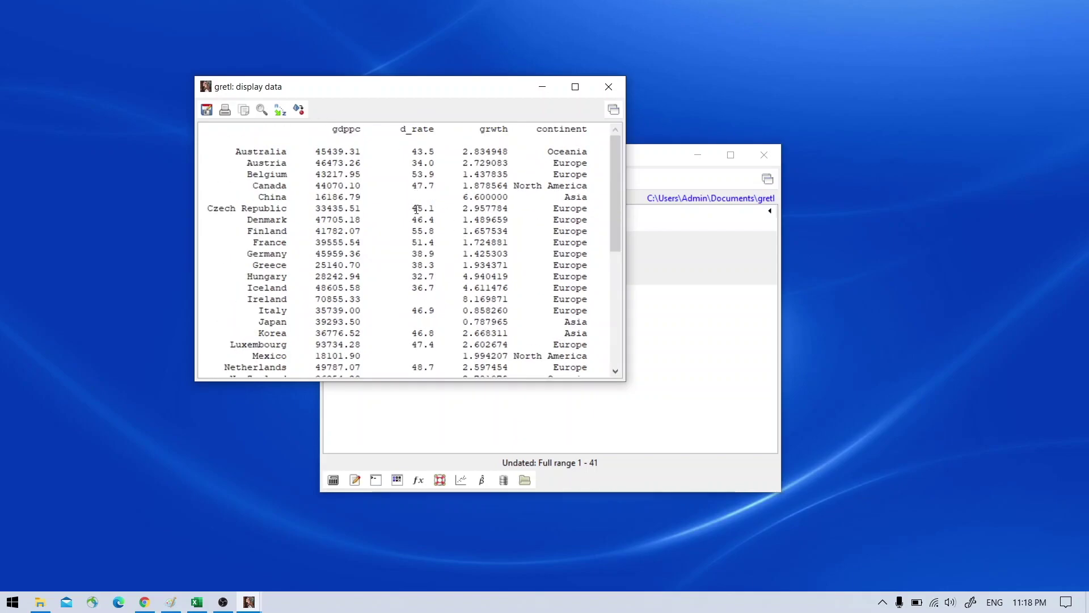
left_click(609, 87)
Give gdppc the description 'Income 2018 from WDI Tables' and graph name 'realGDPPC'
left_click_drag(471, 154, 438, 125)
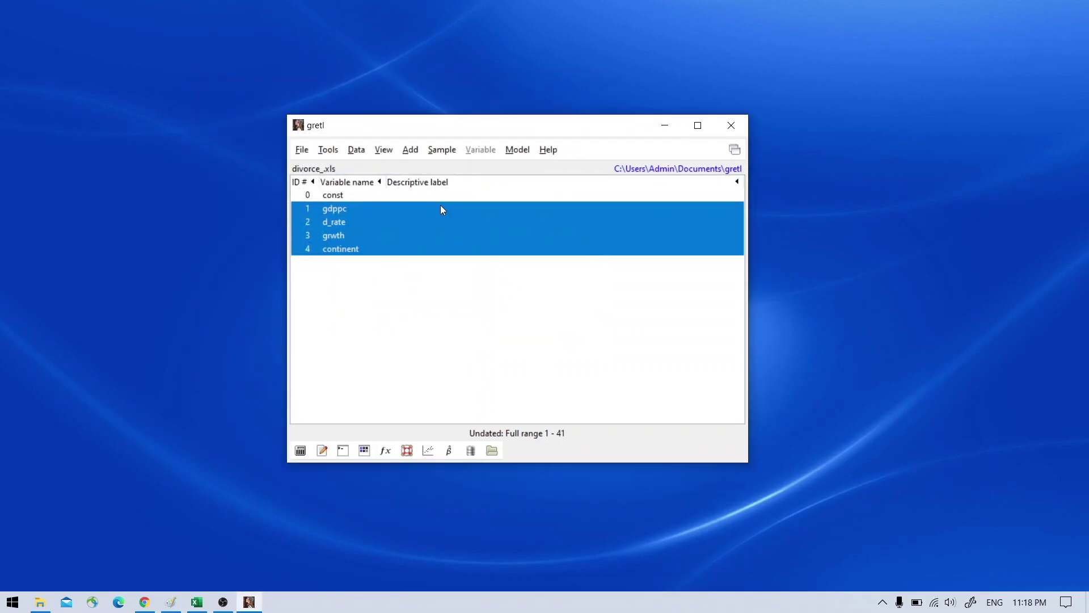
left_click(441, 207)
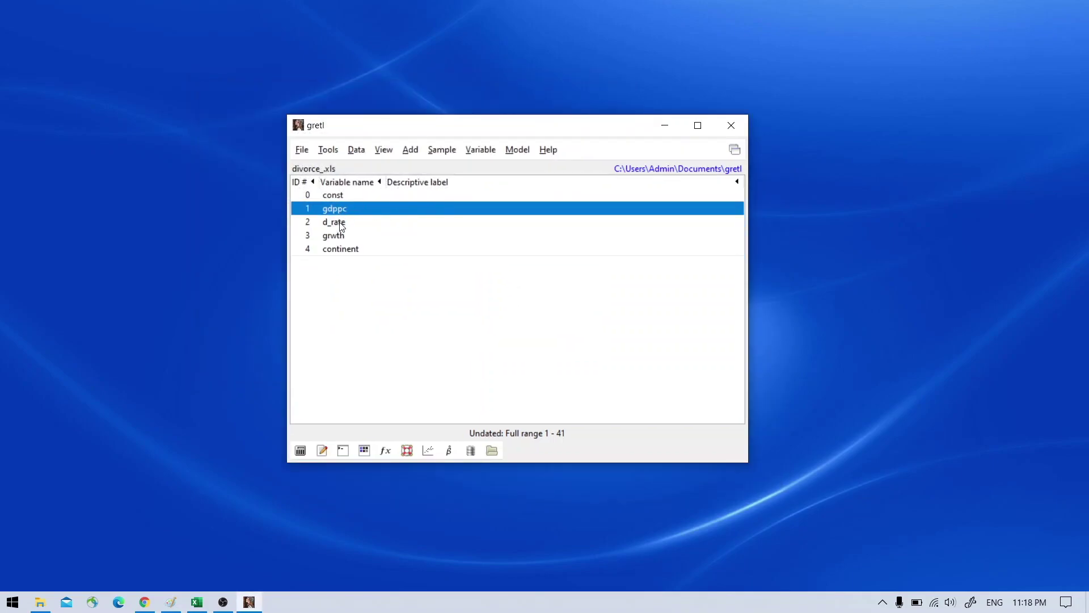
right_click(382, 211)
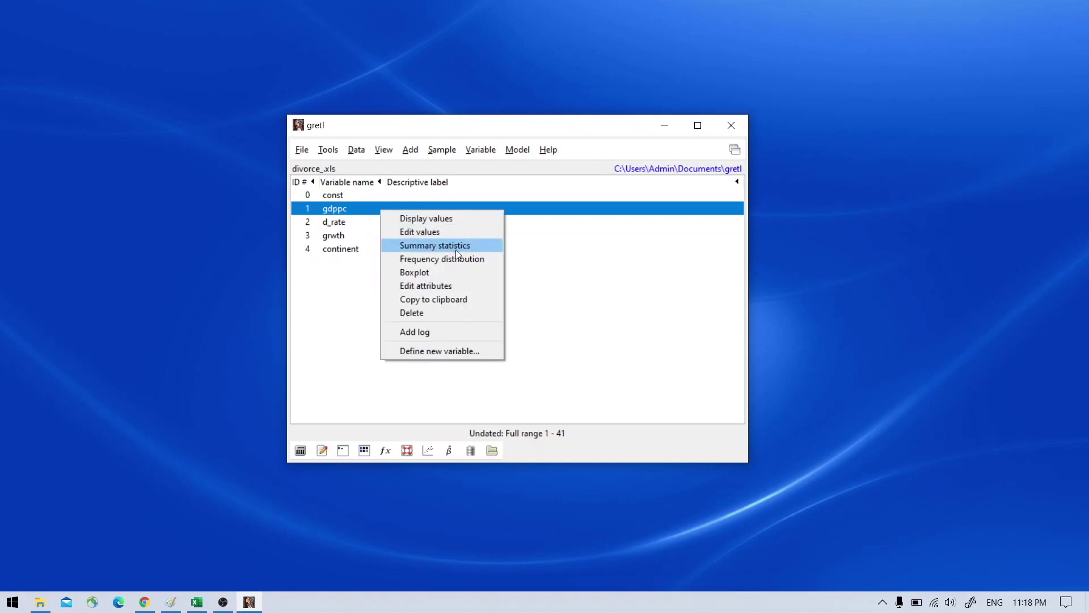
left_click(471, 285)
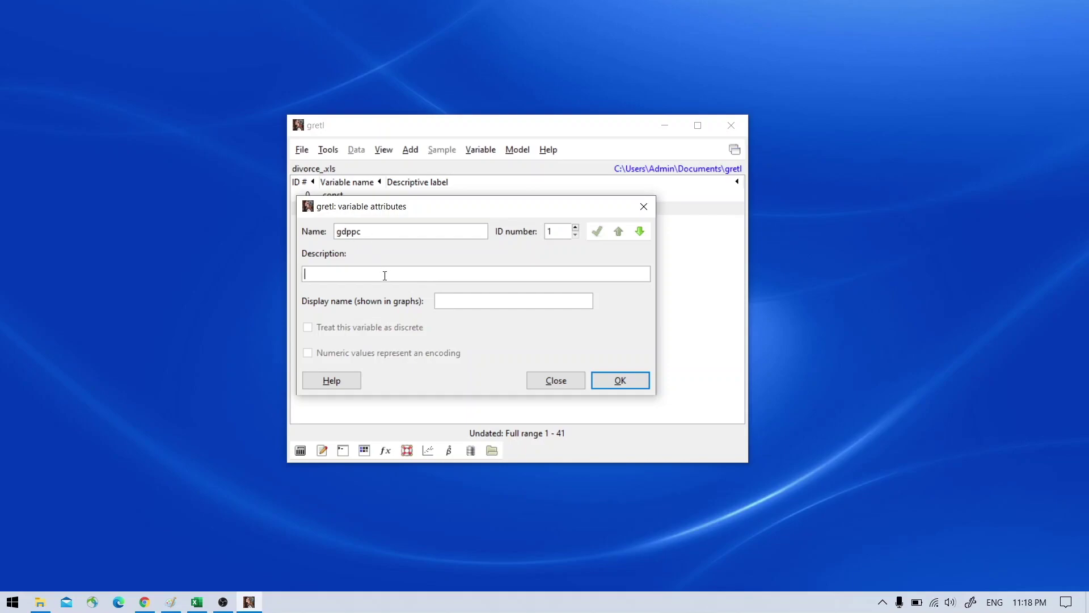
type("Income ")
type("2018")
type(" from ")
type("WDItable")
type("GDPPC")
key("Home")
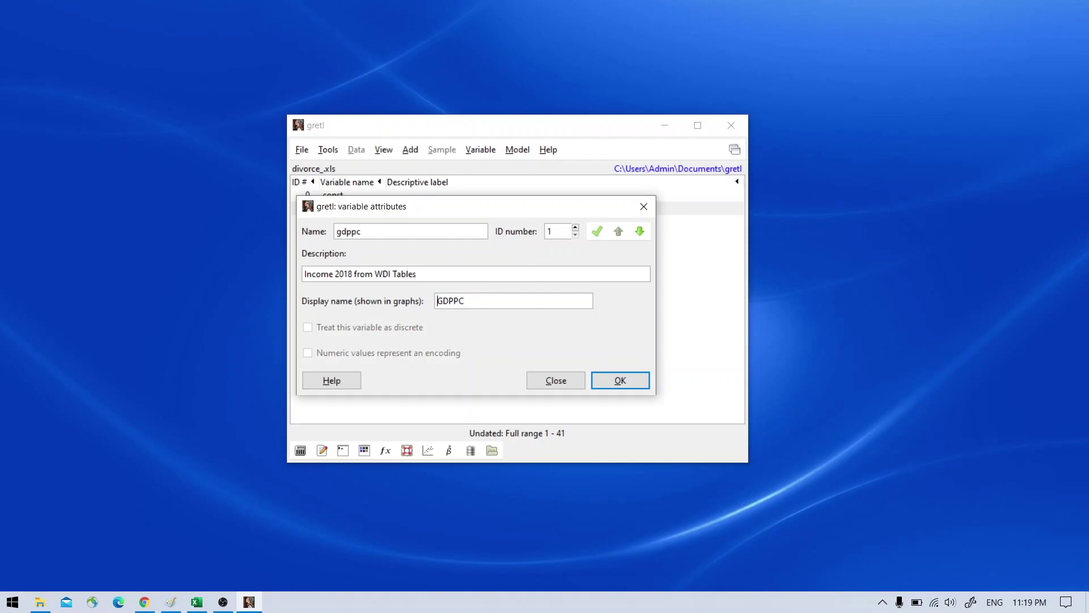
type("real")
left_click(632, 386)
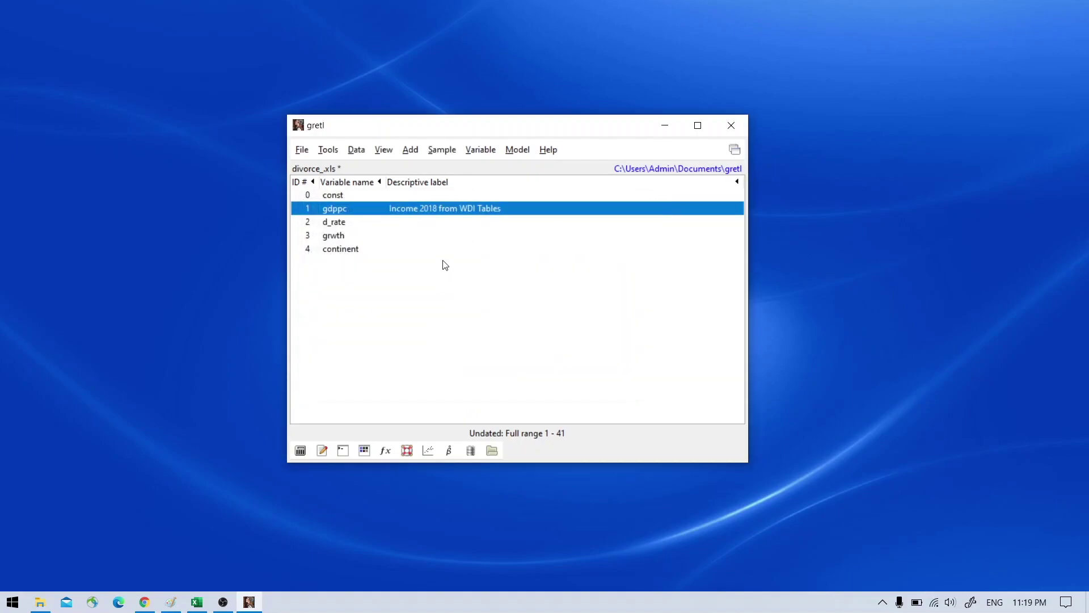
Label d_rate 'Divorce Rates from Wikipedia' with display name 'Divorce Rates'
left_click(342, 224)
right_click(348, 226)
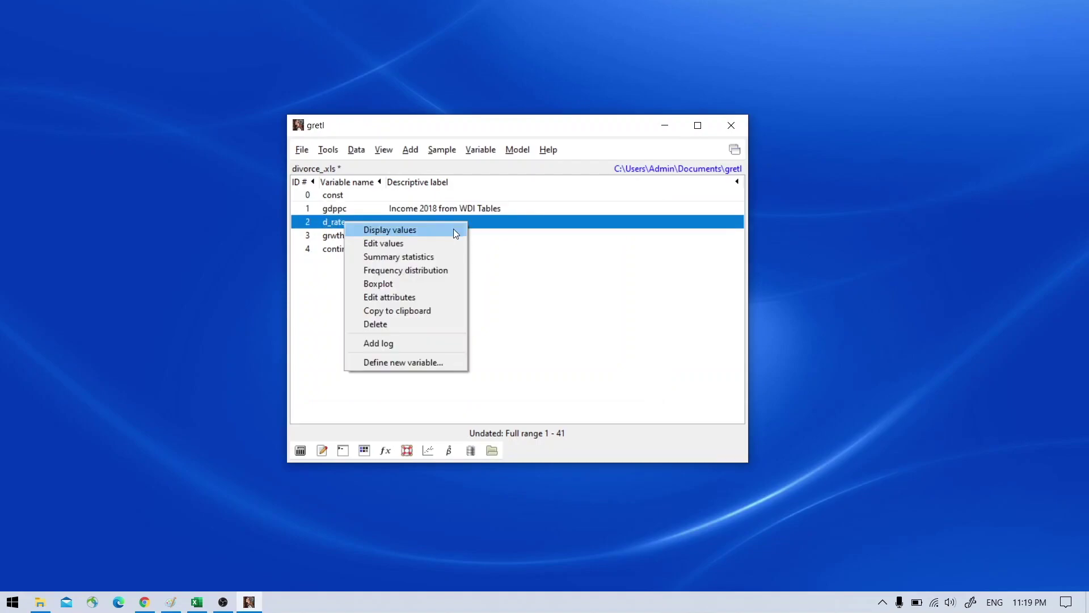
left_click(445, 299)
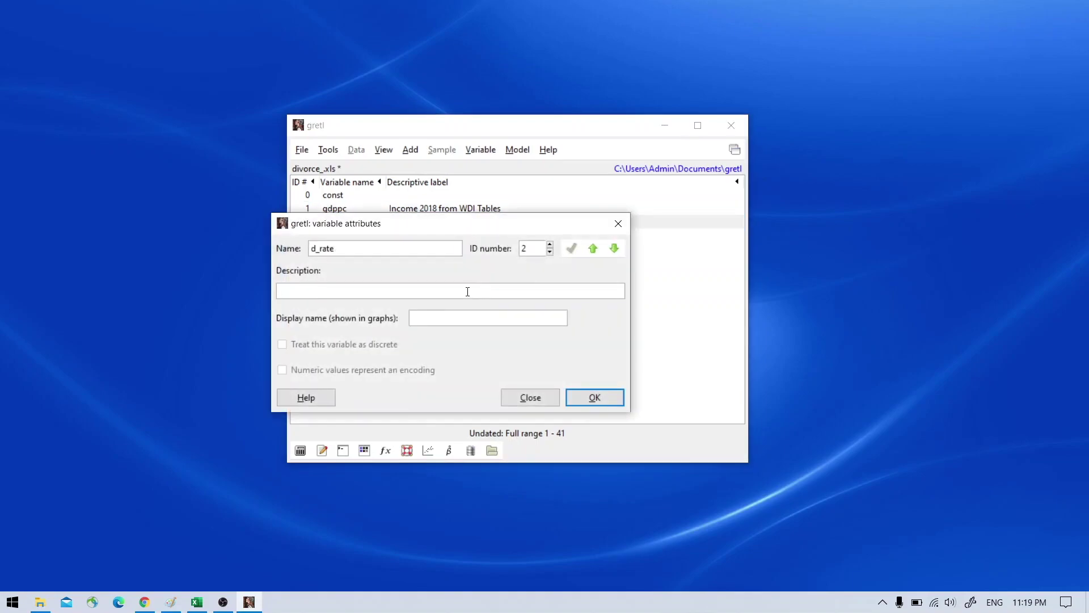
left_click(467, 292)
type("Divorce Rates from Wikipedia")
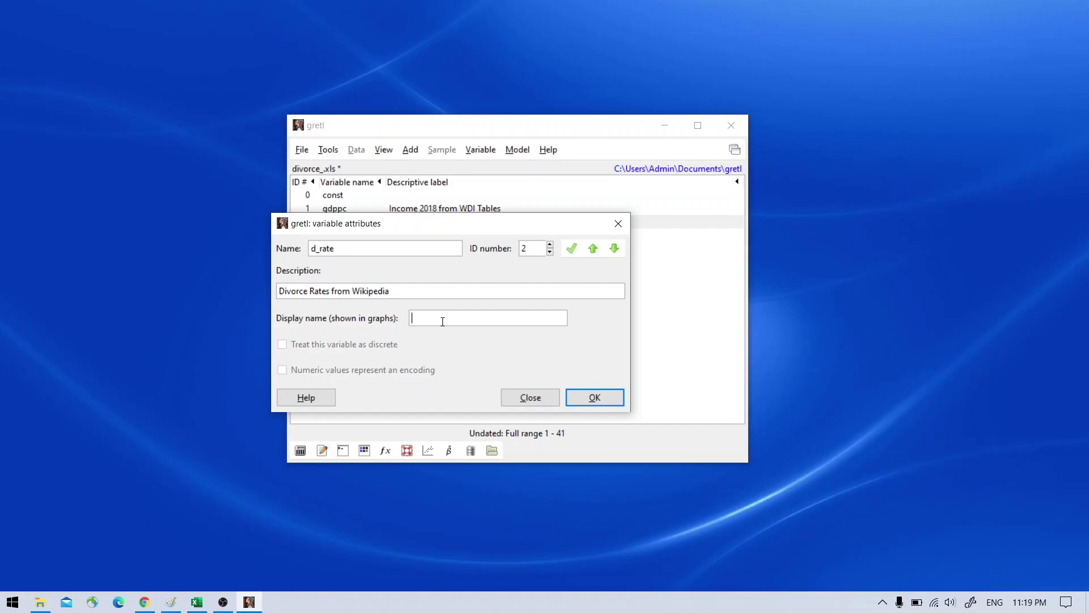
type("Divorce Rates")
left_click(590, 399)
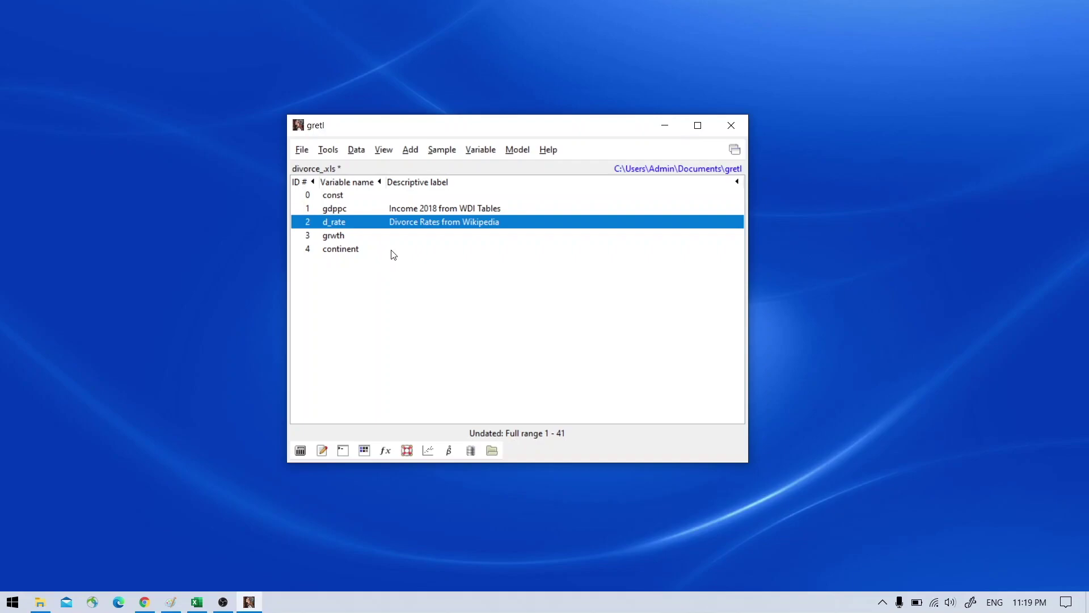
Produce a 13-bin frequency table and histogram for gdppc
left_click(346, 210)
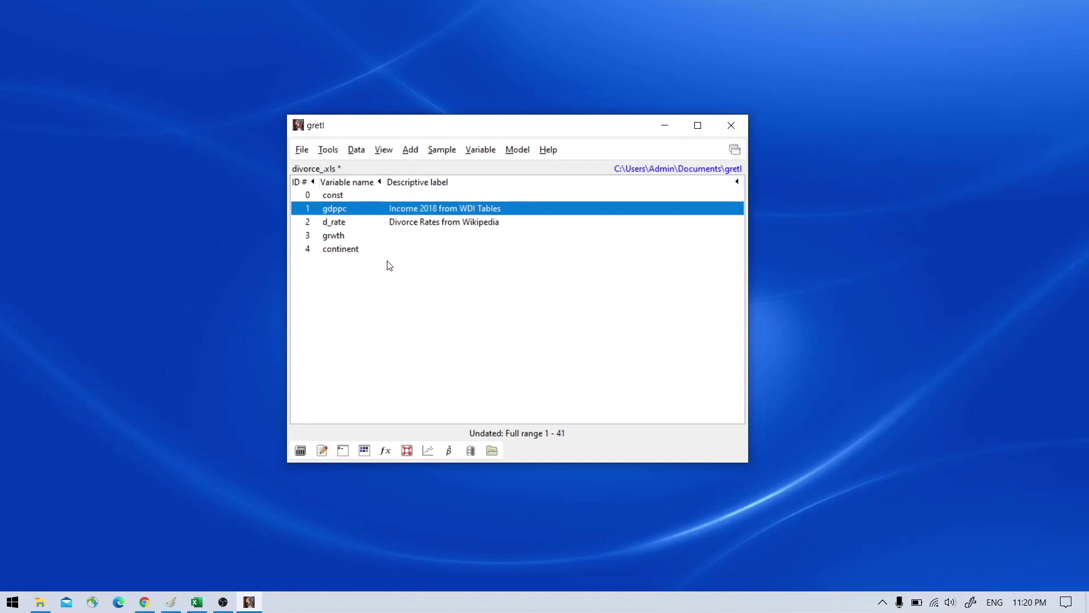
right_click(335, 215)
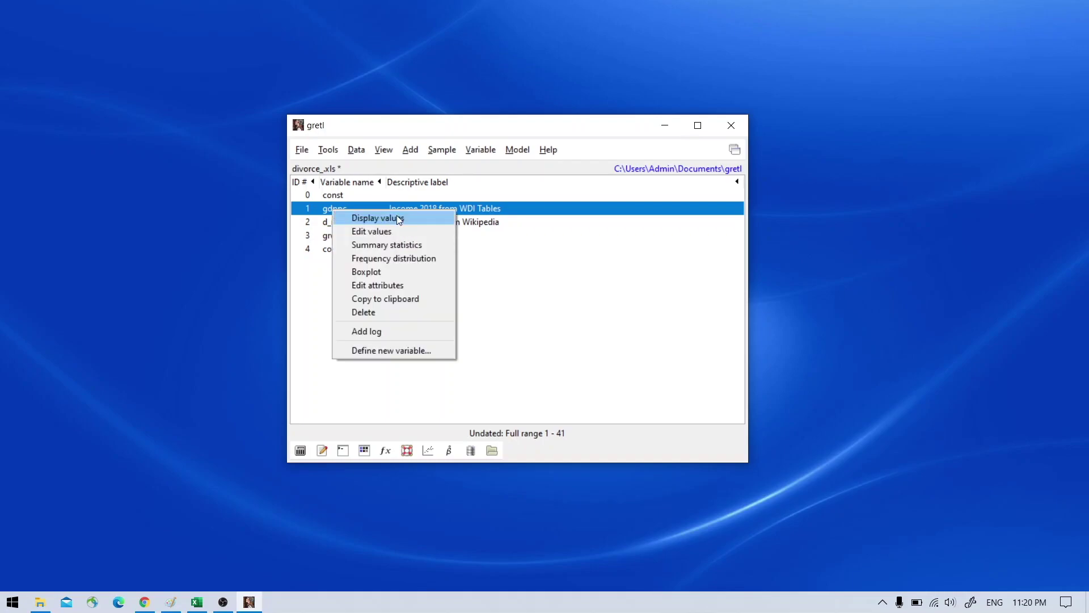
left_click(411, 258)
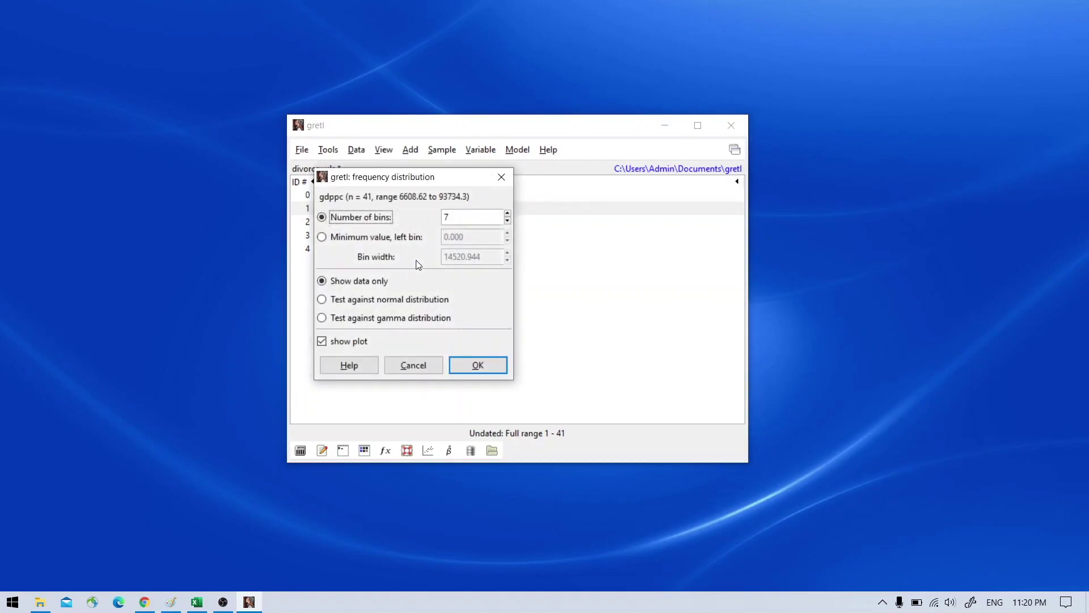
left_click(508, 214)
left_click(508, 214)
left_click(507, 214)
left_click(508, 214)
left_click(507, 214)
left_click(508, 214)
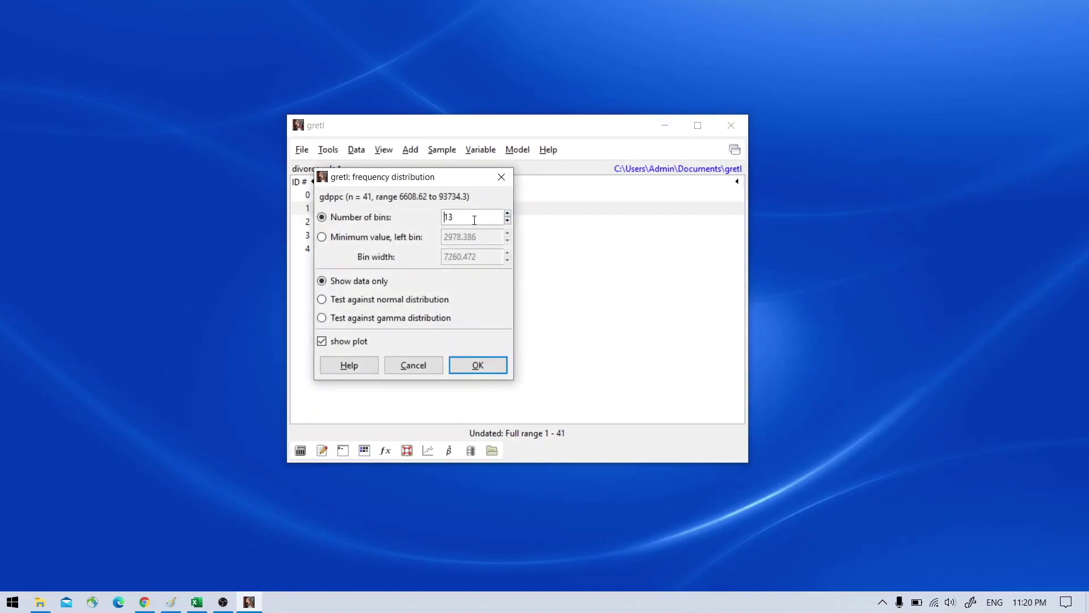
left_click(488, 368)
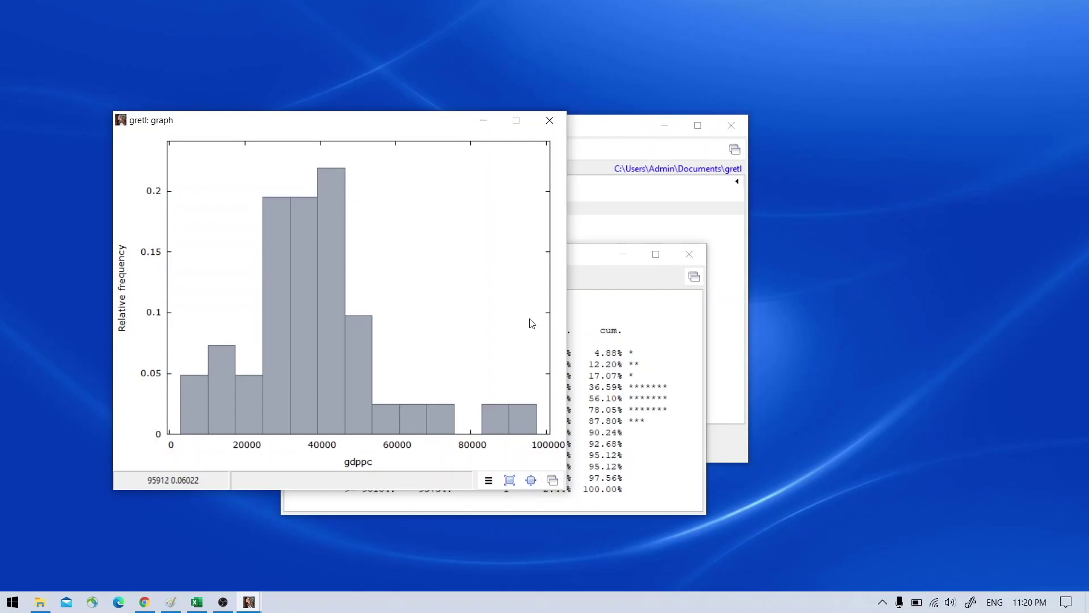
Close the gdppc histogram and frequency table after reviewing them
left_click(550, 120)
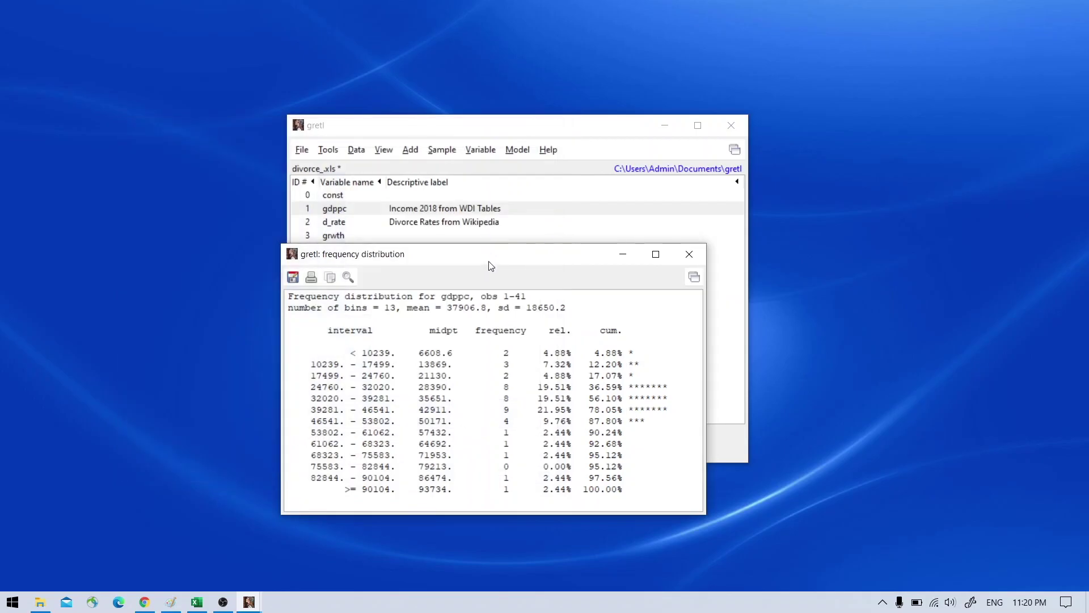
left_click_drag(476, 262, 346, 181)
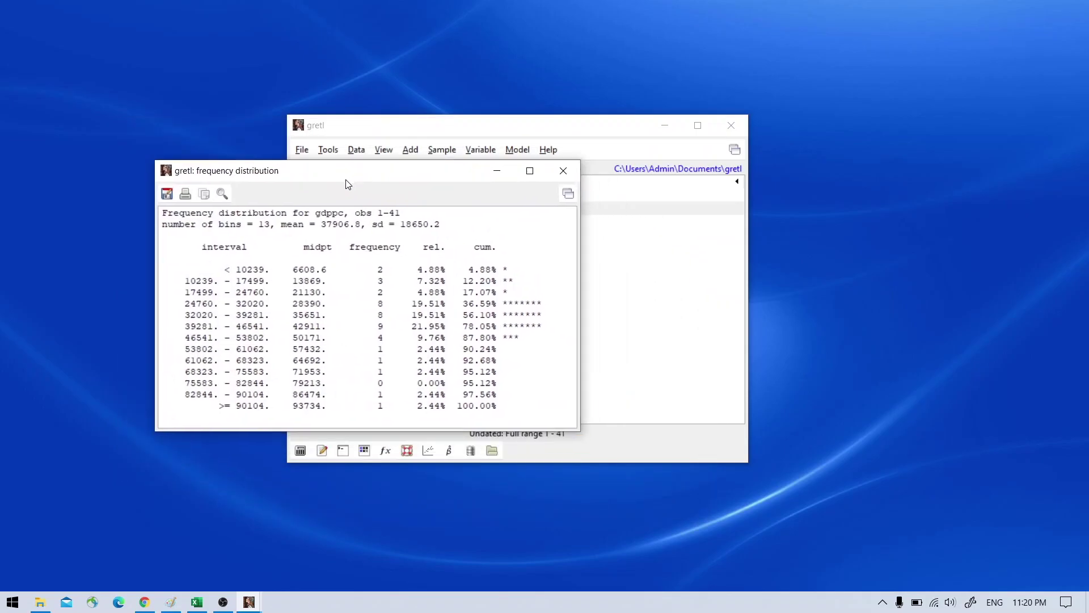
left_click(565, 171)
Show gdppc summary statistics and highlight the mean 37907 and standard deviation 18650
right_click(334, 214)
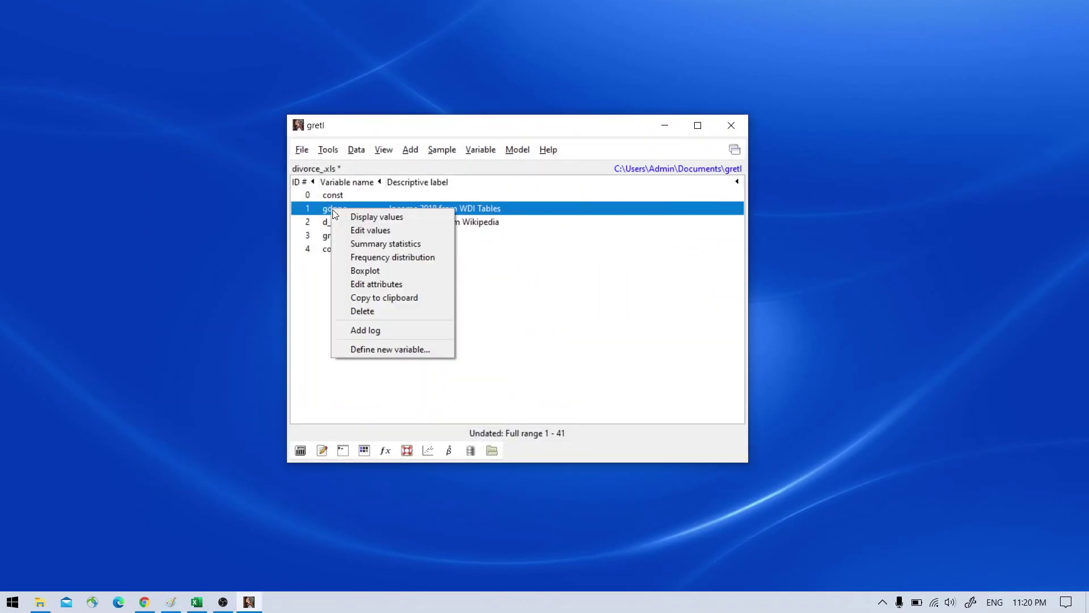
left_click(415, 244)
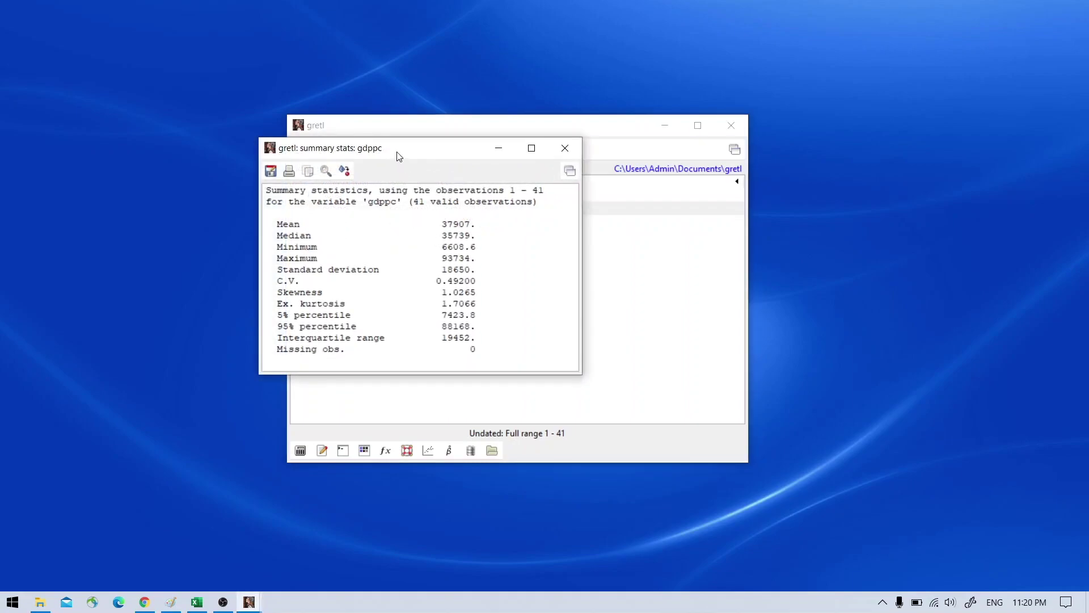
left_click_drag(399, 156, 248, 86)
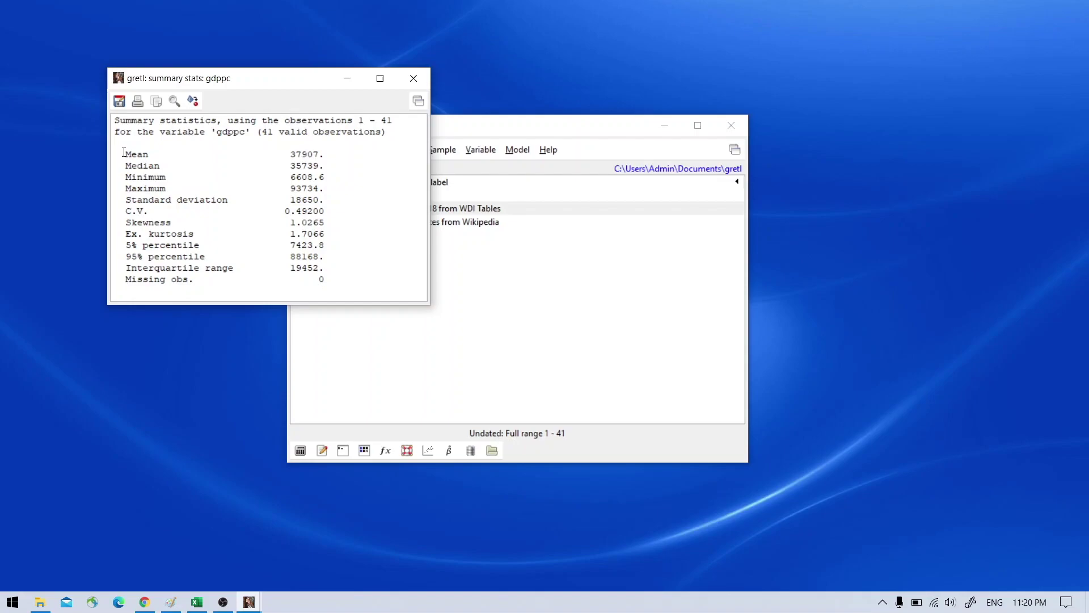
left_click_drag(121, 152, 320, 153)
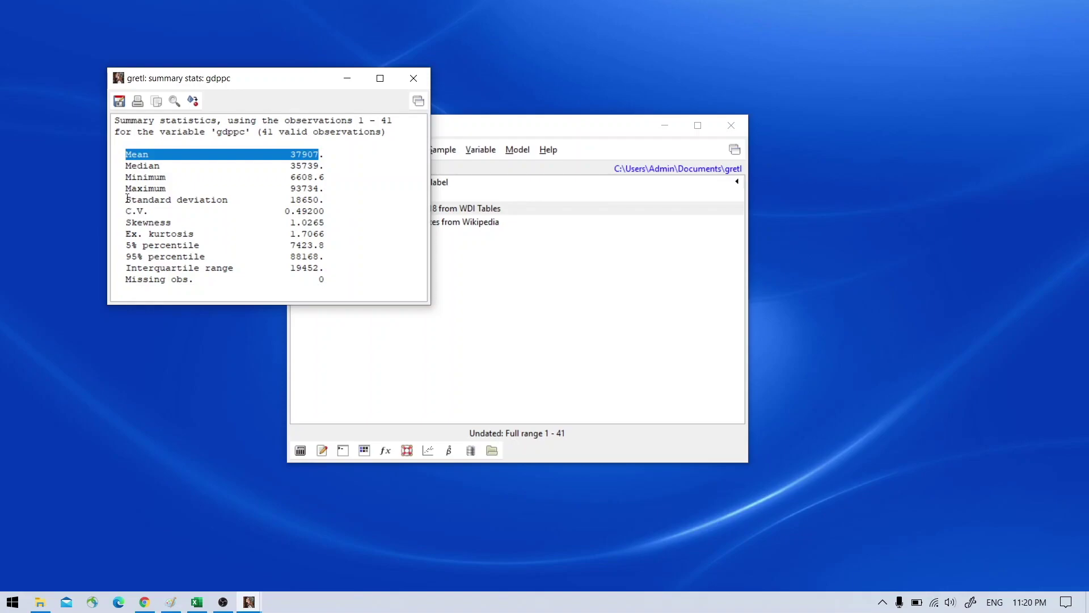
left_click_drag(127, 198, 320, 198)
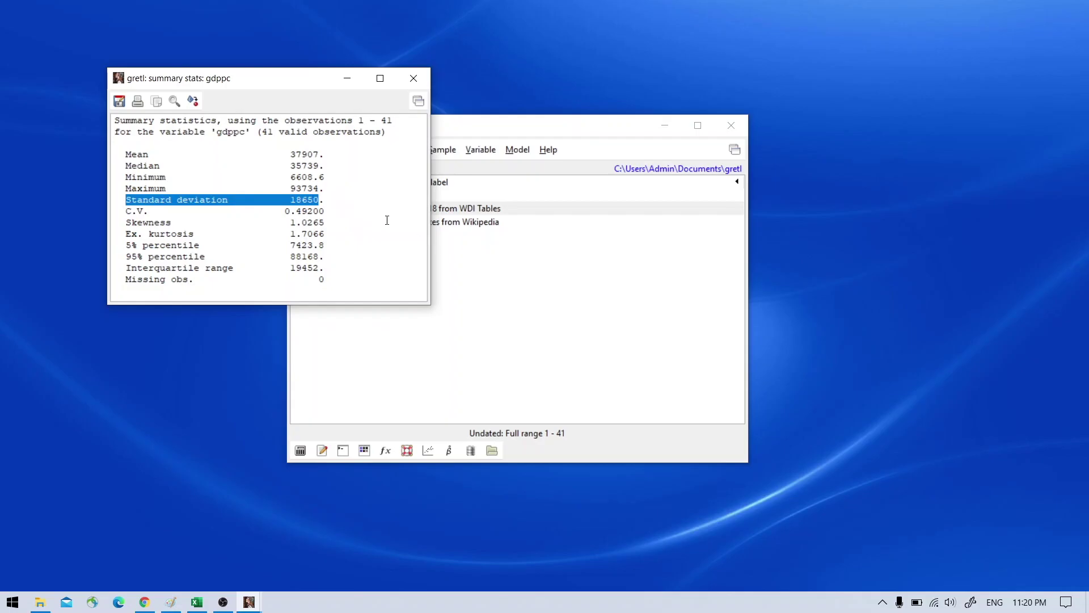
Close the gdppc statistics, then review and close a 13-bin d_rate frequency table and histogram
left_click(427, 80)
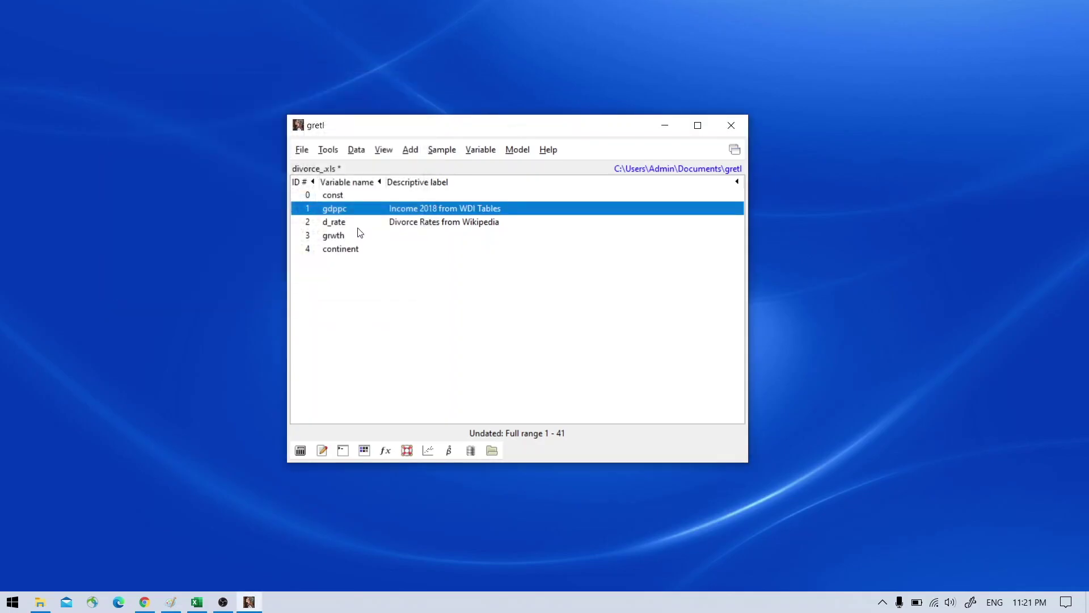
left_click(380, 225)
right_click(380, 224)
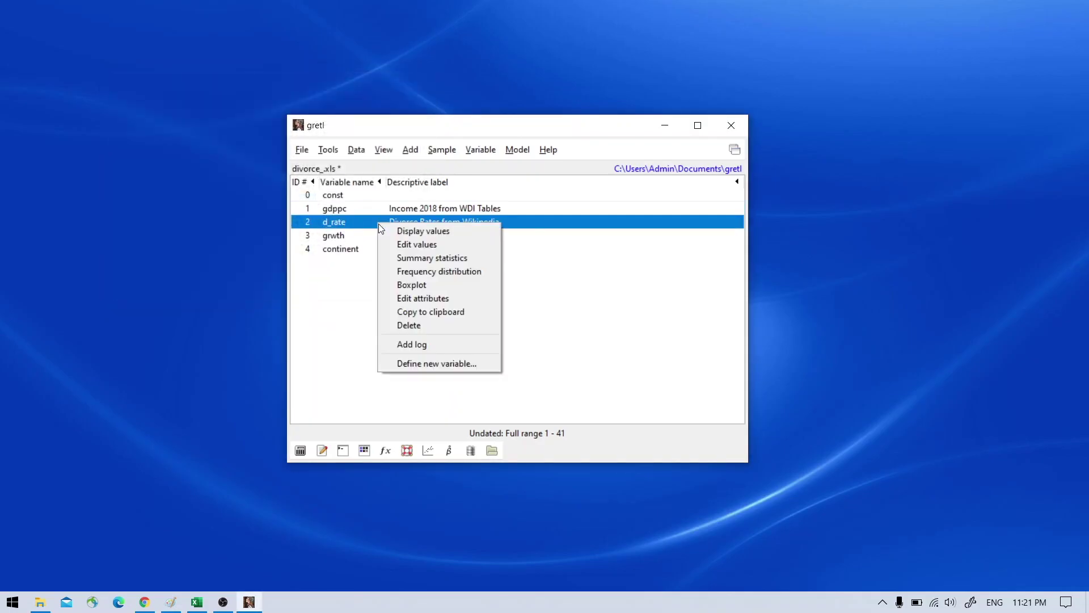
left_click(453, 273)
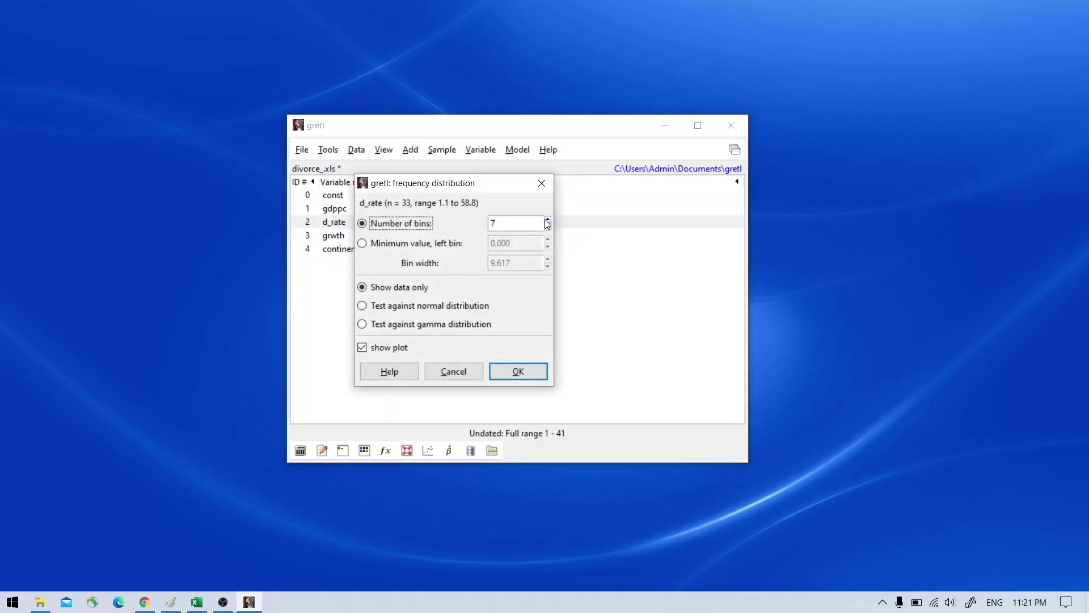
left_click(548, 220)
left_click(547, 221)
left_click(548, 220)
left_click(548, 221)
left_click(532, 372)
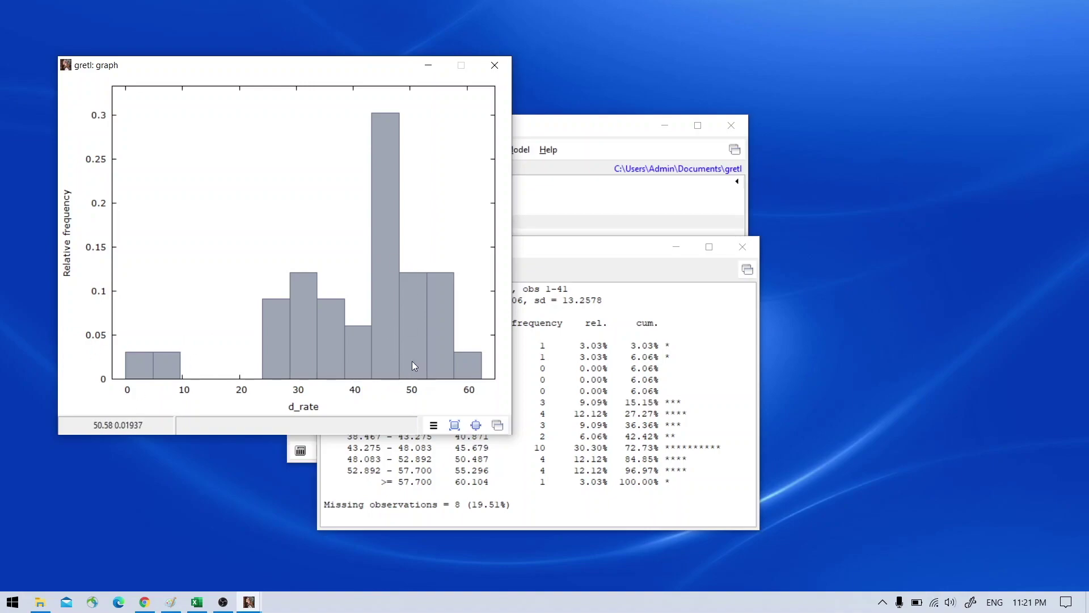
left_click(495, 66)
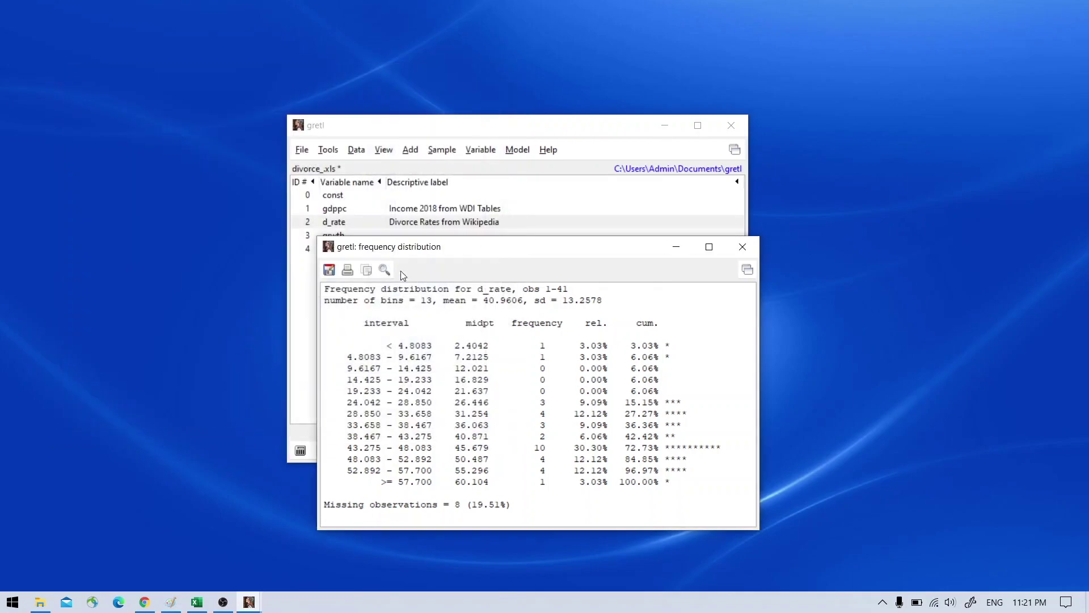
left_click(743, 246)
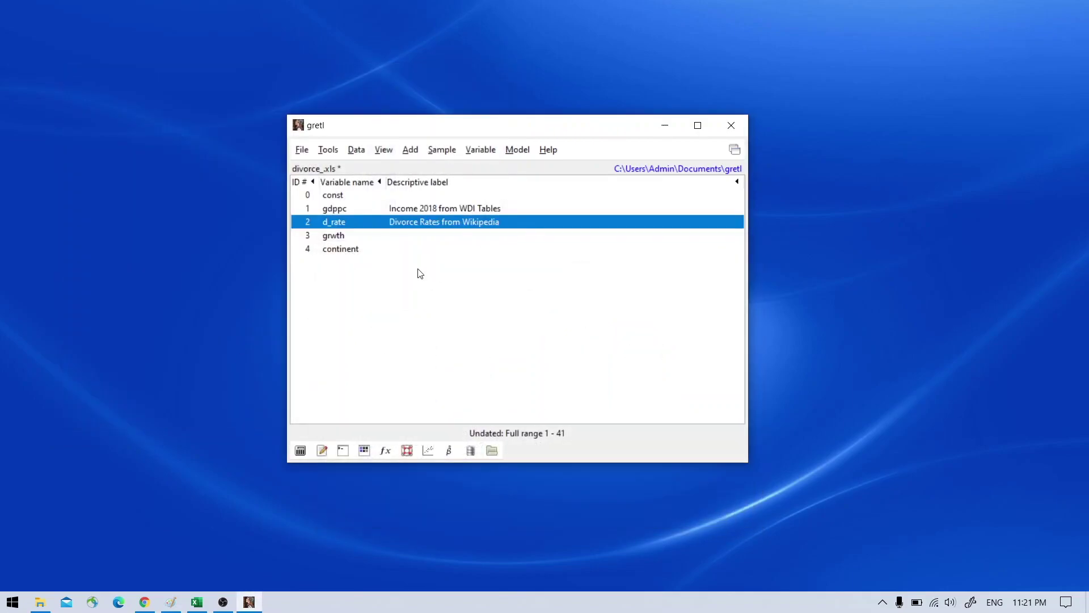
Check d_rate's summary statistics, marking the mean 40.961 and standard deviation 13.258
right_click(412, 225)
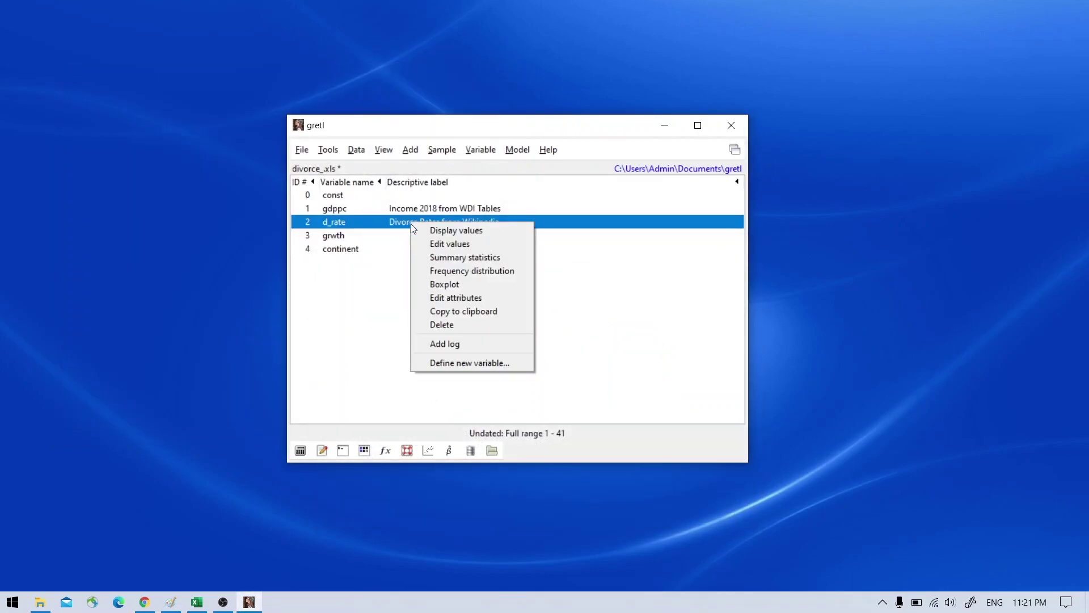
left_click(438, 261)
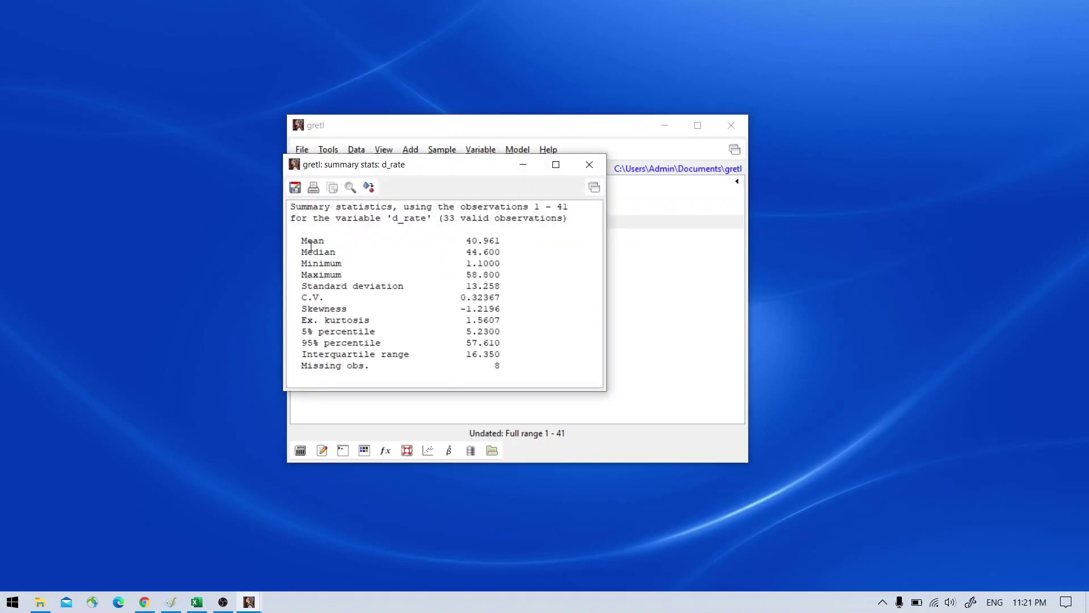
left_click_drag(299, 241, 501, 241)
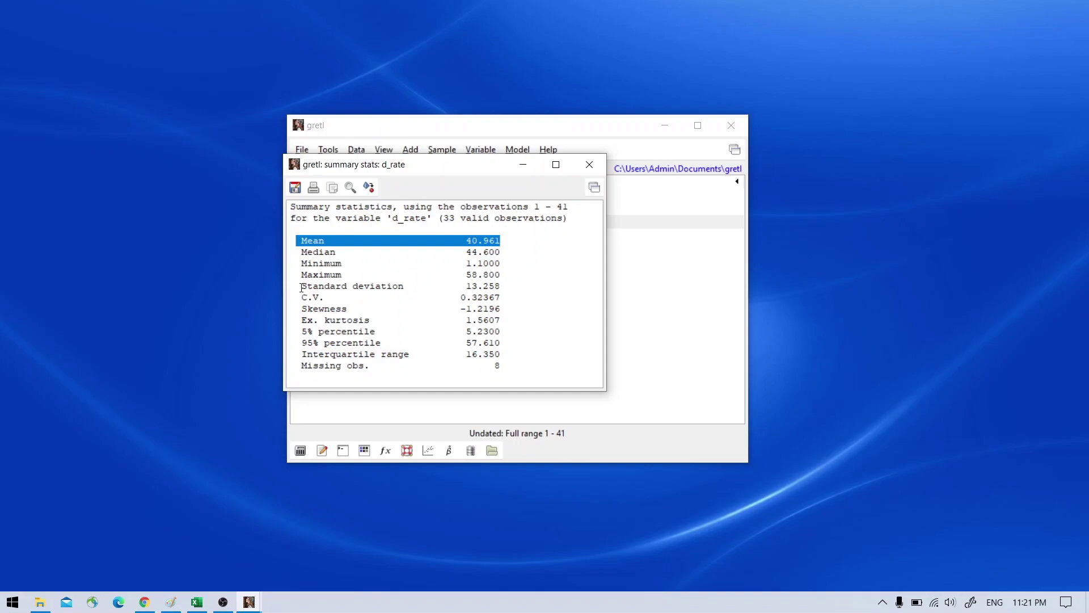
left_click_drag(301, 288, 506, 290)
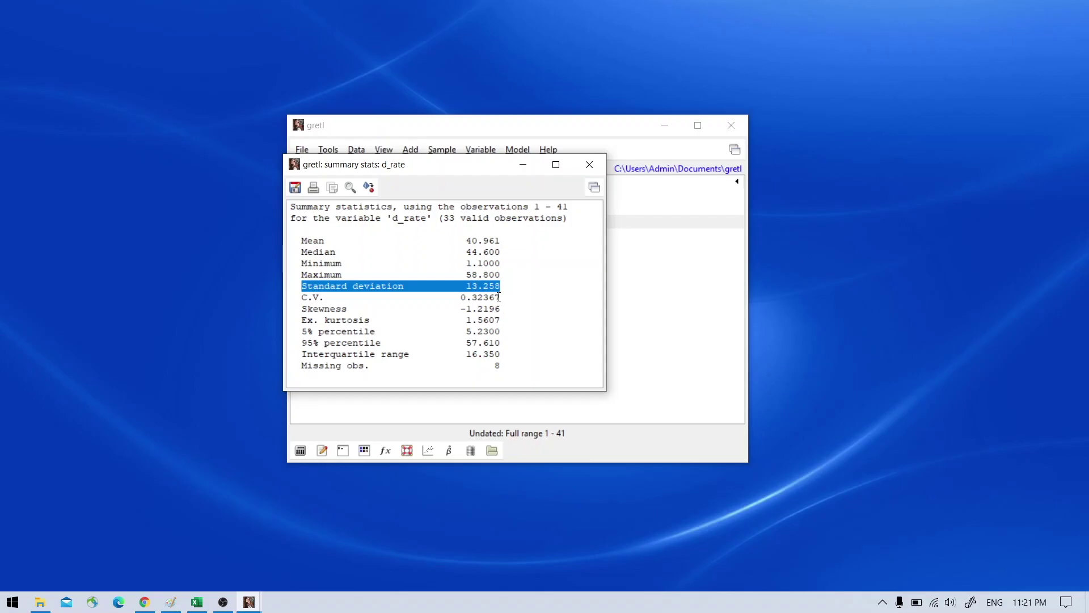
left_click(589, 164)
Compute the gdppc–d_rate correlation (0.32917167, p = 0.0614), then bring up the Paint notes
left_click_drag(469, 122, 349, 77)
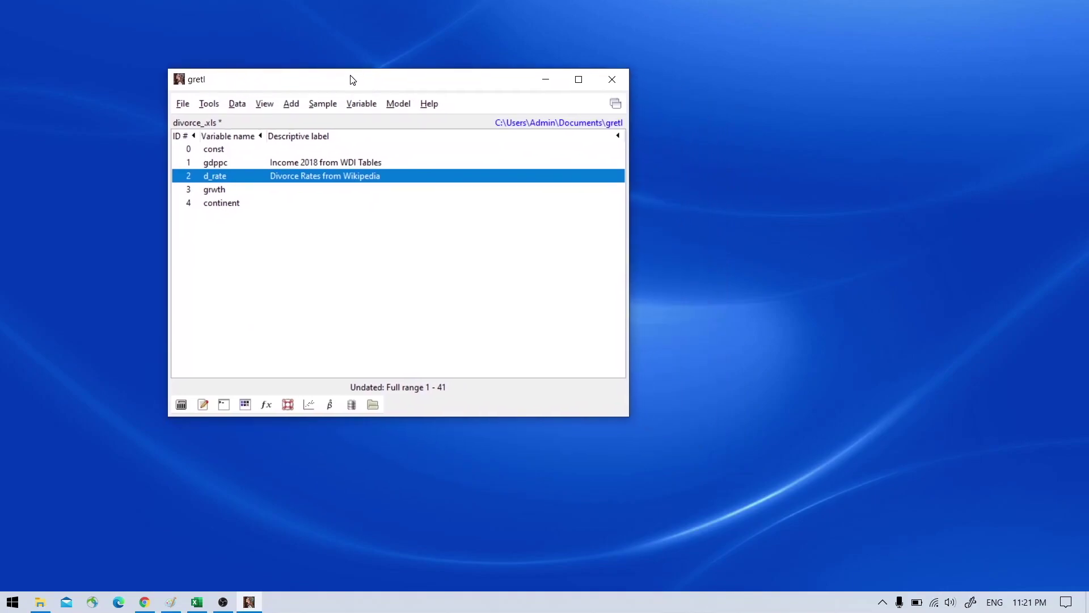
left_click(301, 163)
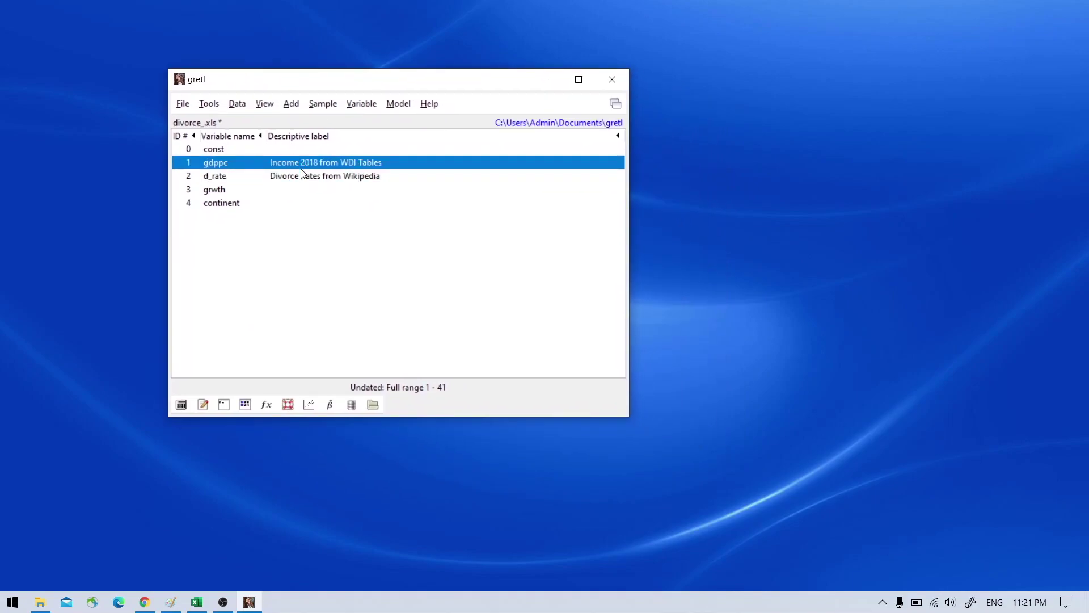
left_click(302, 176, "ctrl")
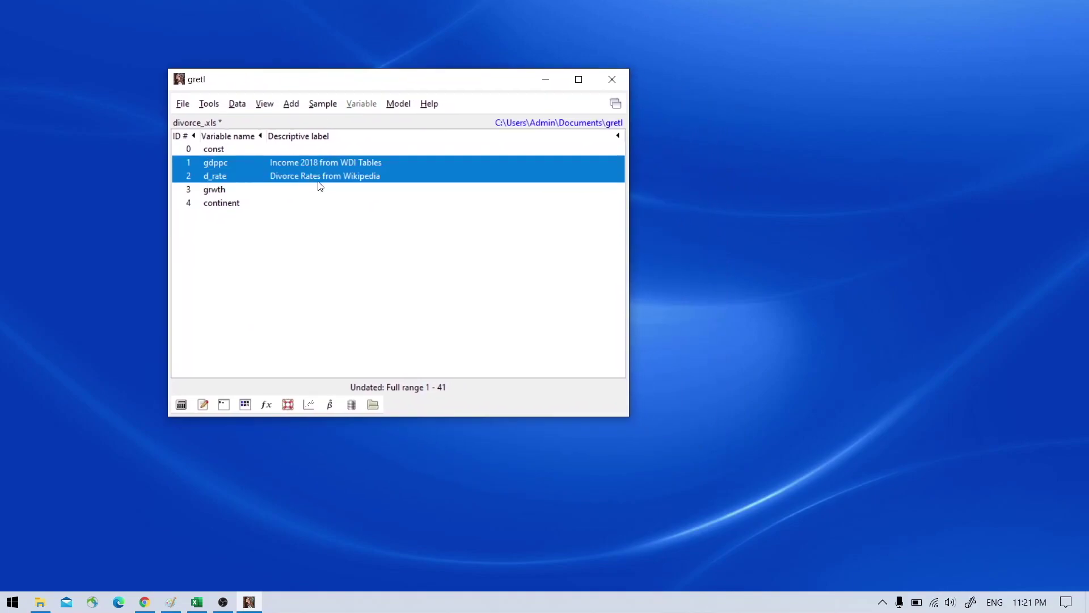
right_click(399, 165)
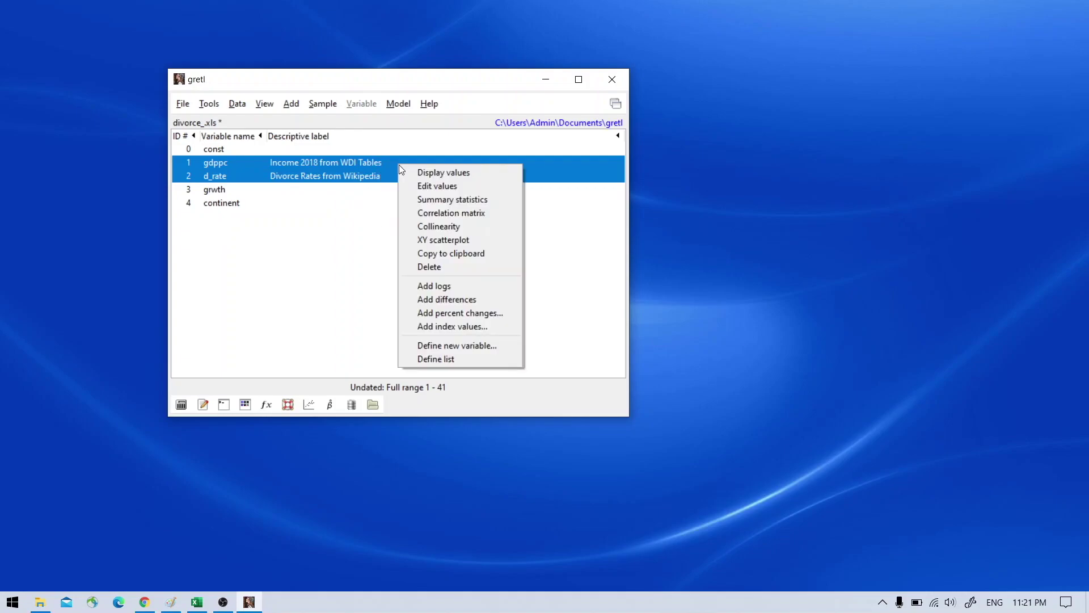
left_click(485, 219)
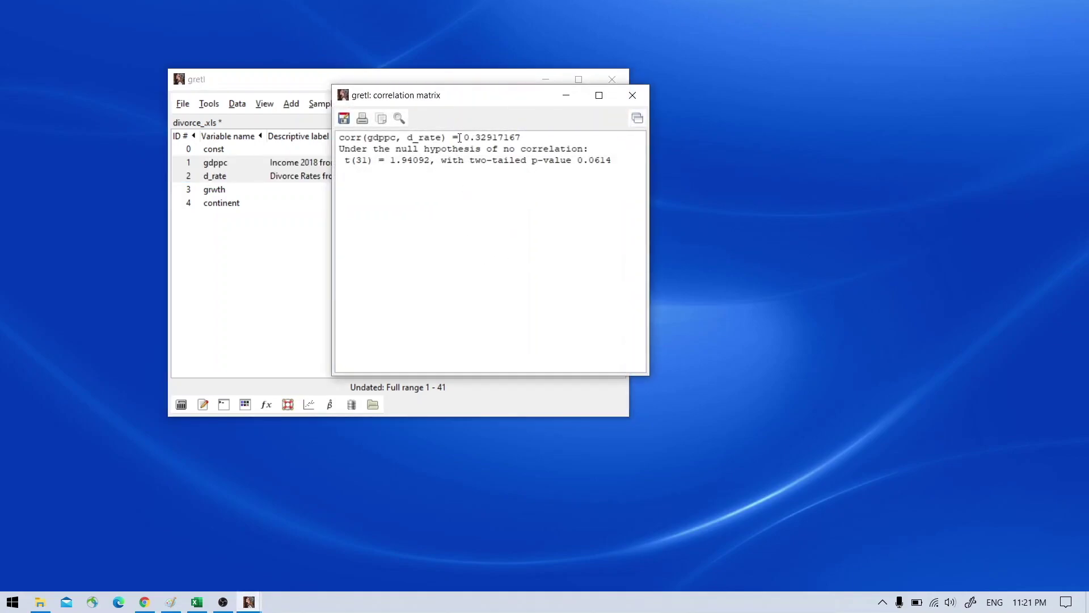
left_click_drag(464, 138, 522, 138)
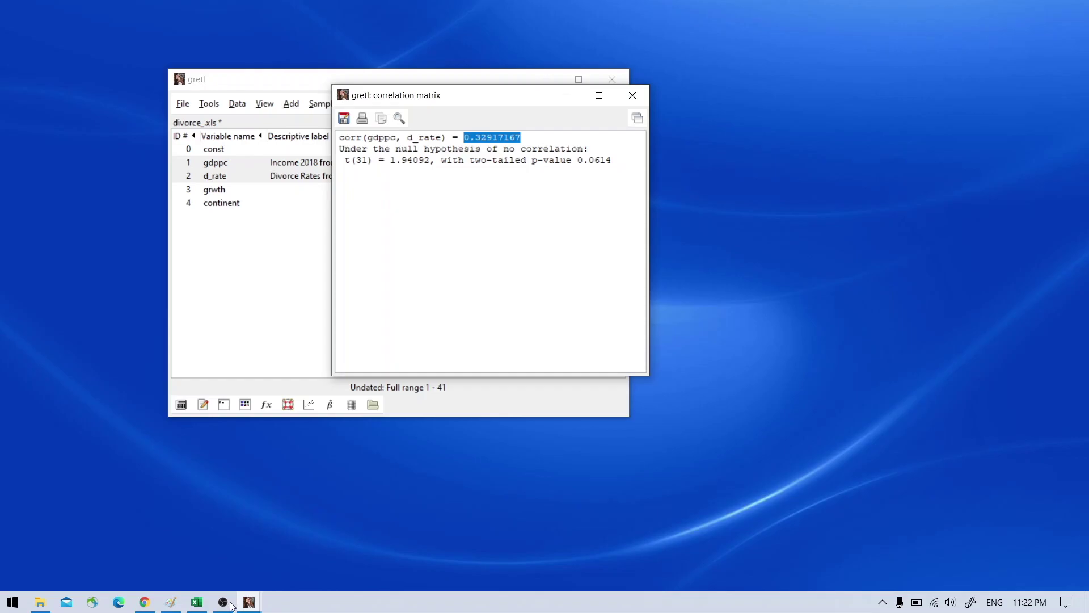
left_click(177, 604)
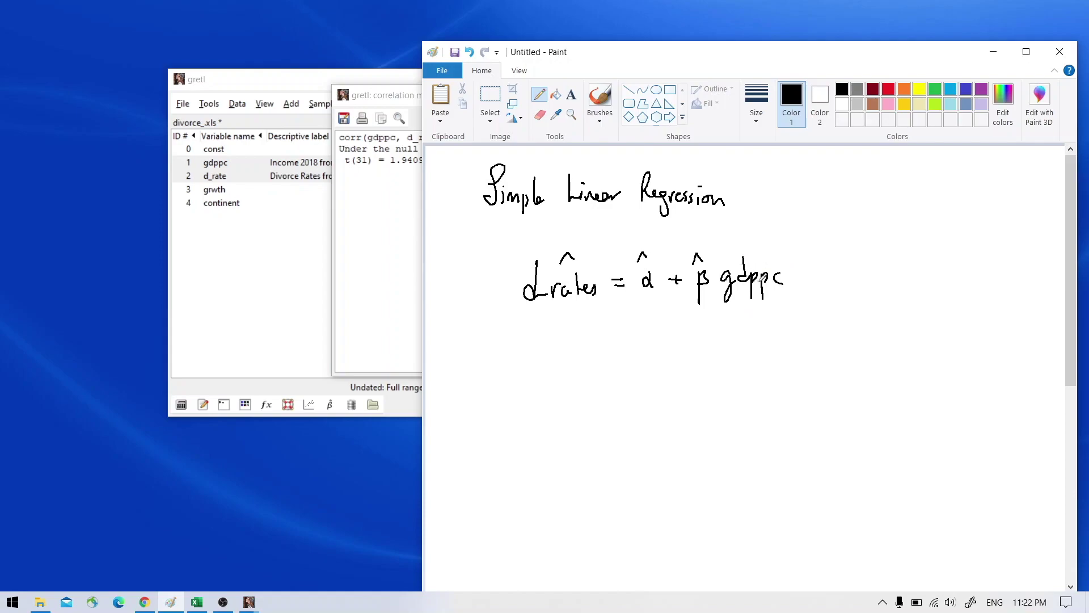
Raise the gretl correlation window and minimise Paint
left_click(405, 101)
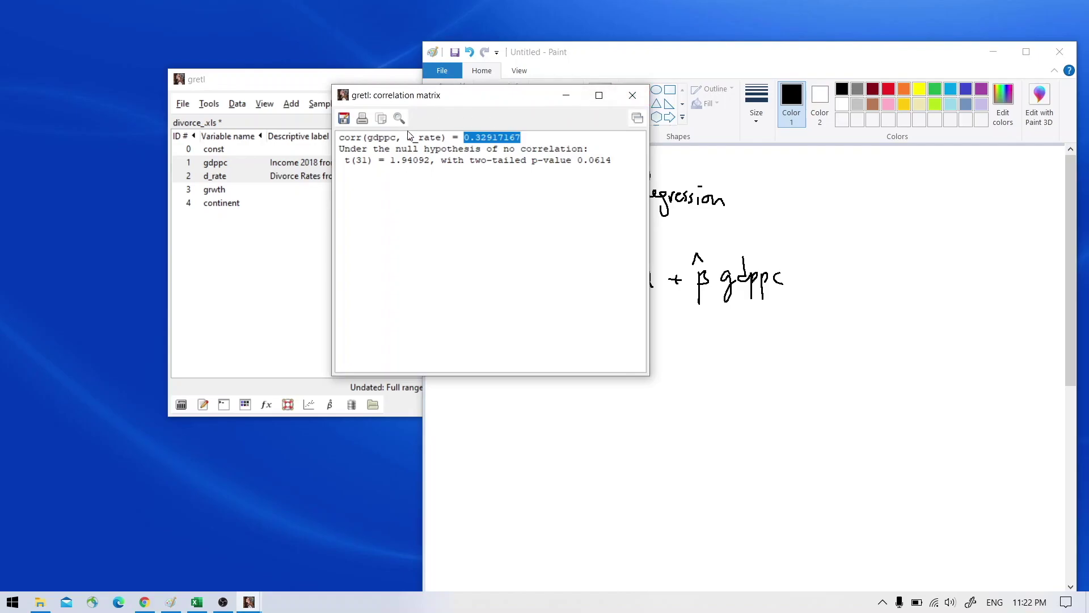
left_click(987, 52)
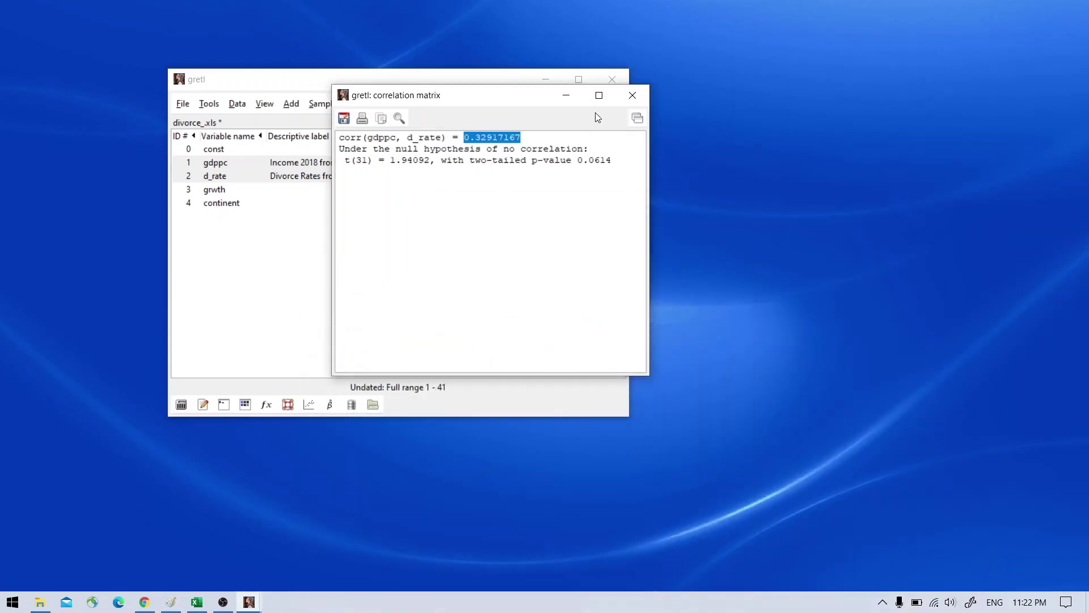
Label Korea, France, Spain, Portugal, Greece, Slovak Republic and Turkey on the scatter plot
left_click(627, 104)
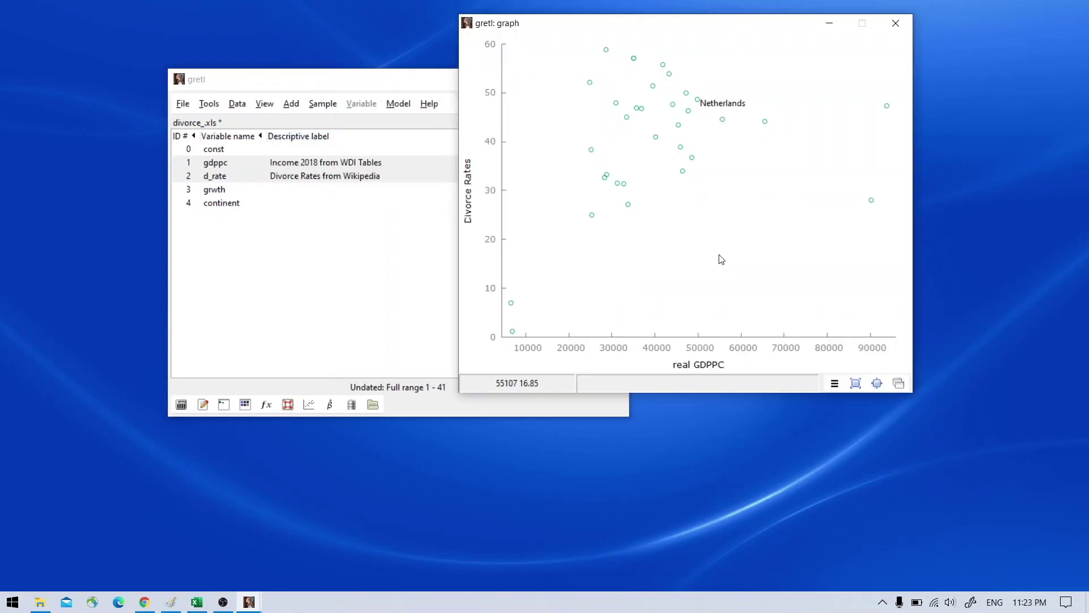
left_click(686, 169)
mouse_move(674, 149)
left_click(641, 108)
left_click(653, 86)
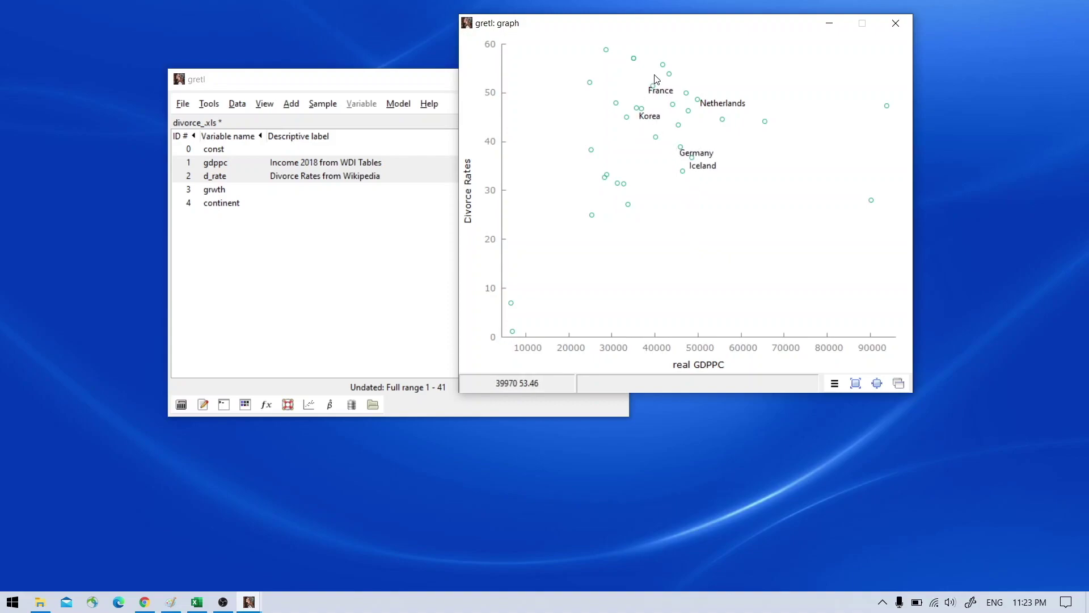
left_click(606, 50)
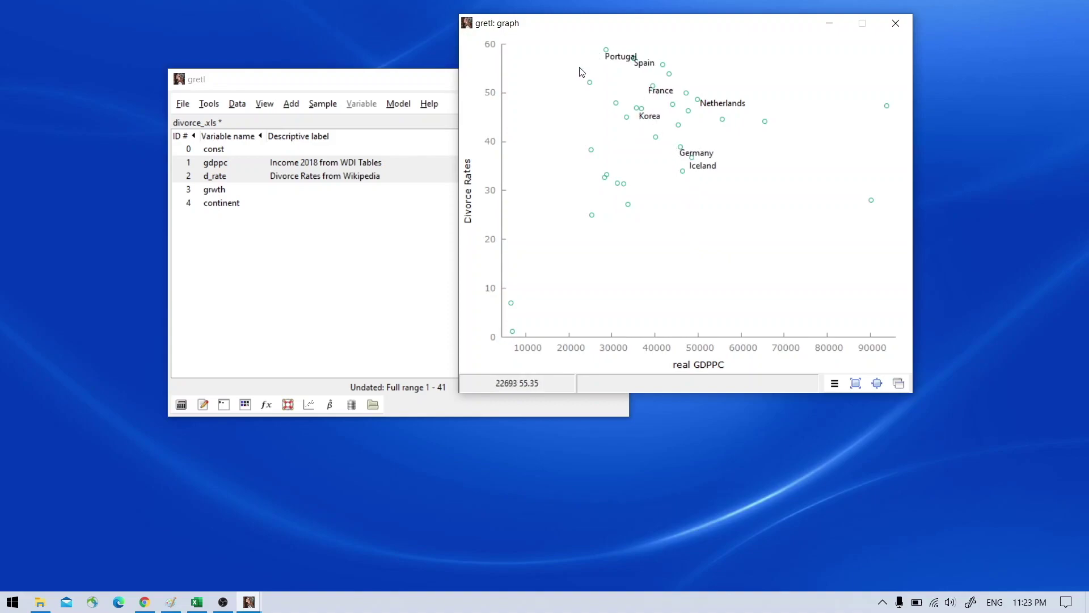
left_click(591, 149)
left_click(618, 182)
left_click(594, 216)
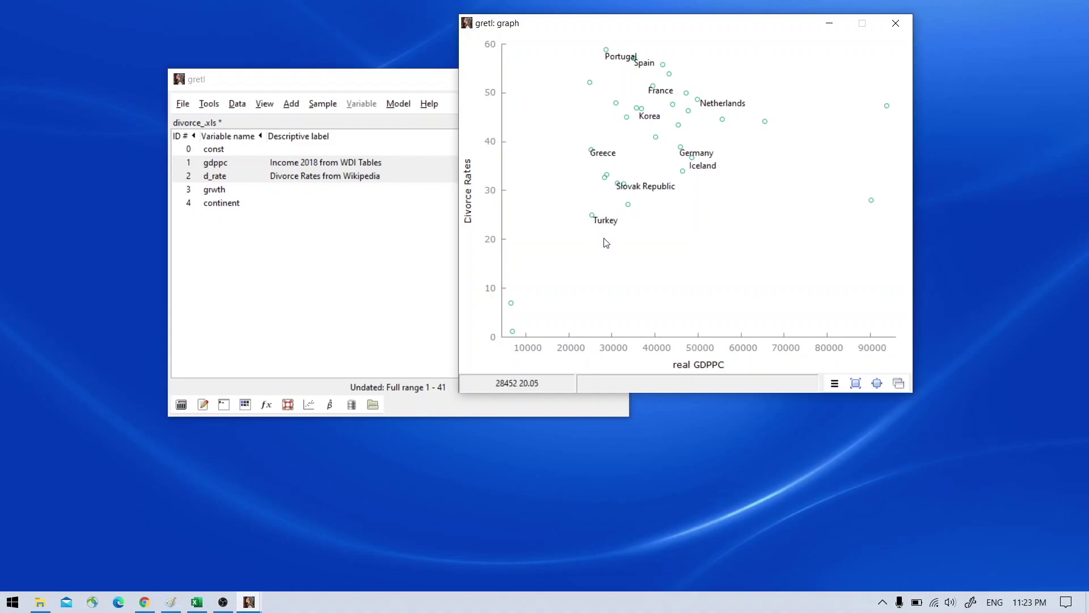
Label Vietnam, Singapore, Luxembourg, Norway and Russia, then close the graph
left_click(514, 303)
left_click(872, 201)
left_click(887, 106)
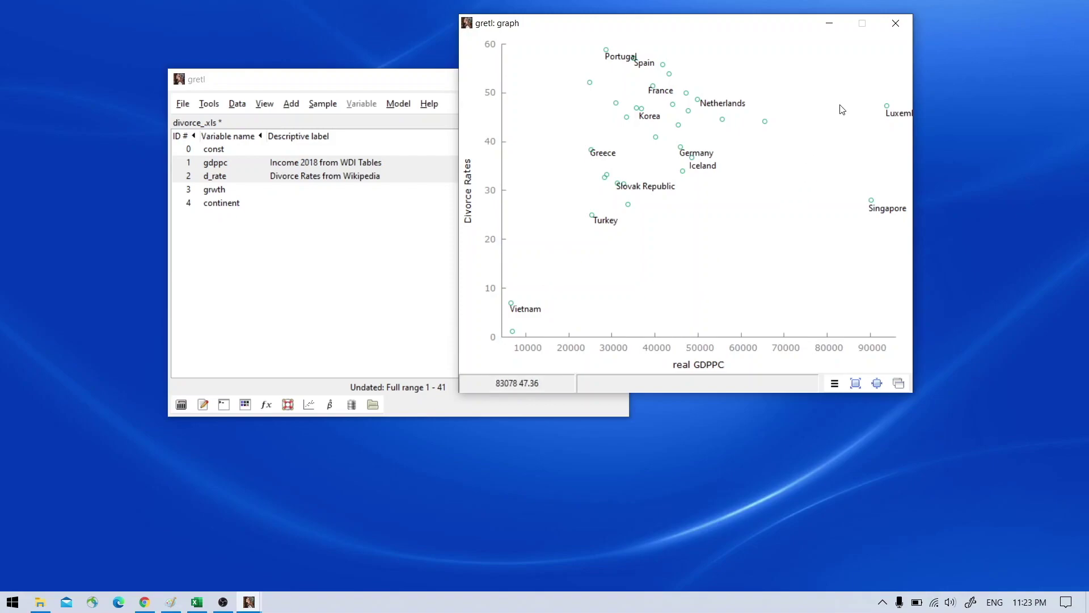
left_click(766, 122)
left_click(591, 83)
left_click(893, 31)
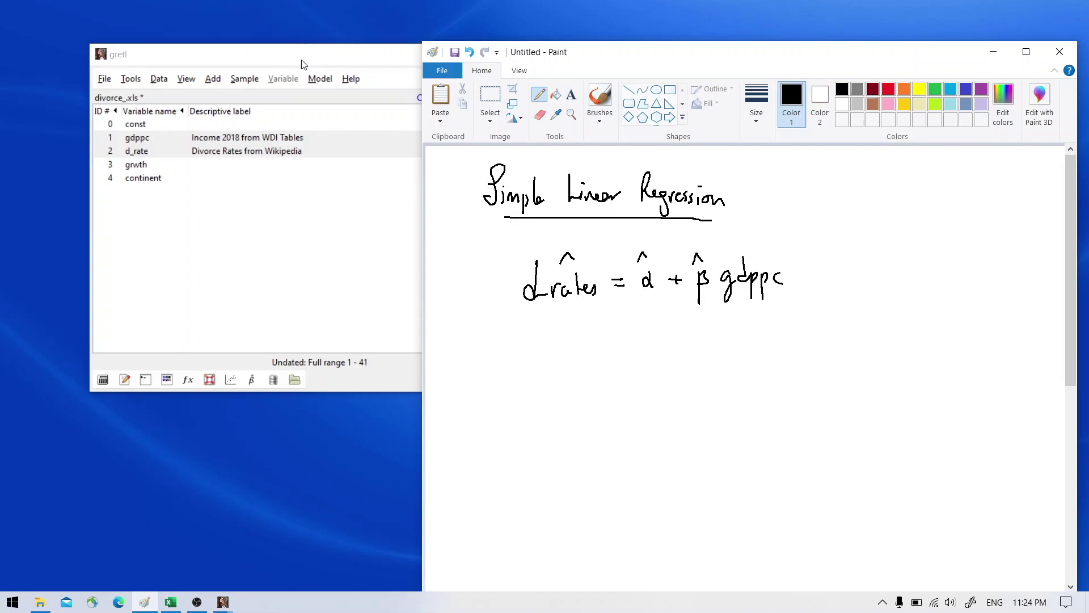
Run OLS Model 1 with d_rate as default dependent and gdppc as regressor
left_click(327, 83)
left_click(339, 95)
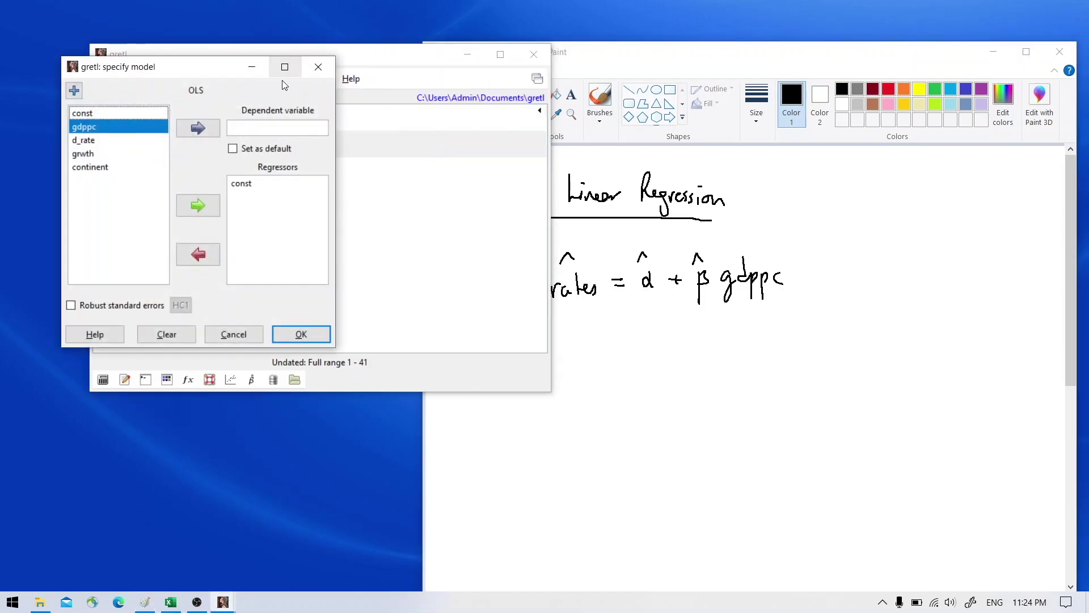
left_click_drag(222, 68, 371, 210)
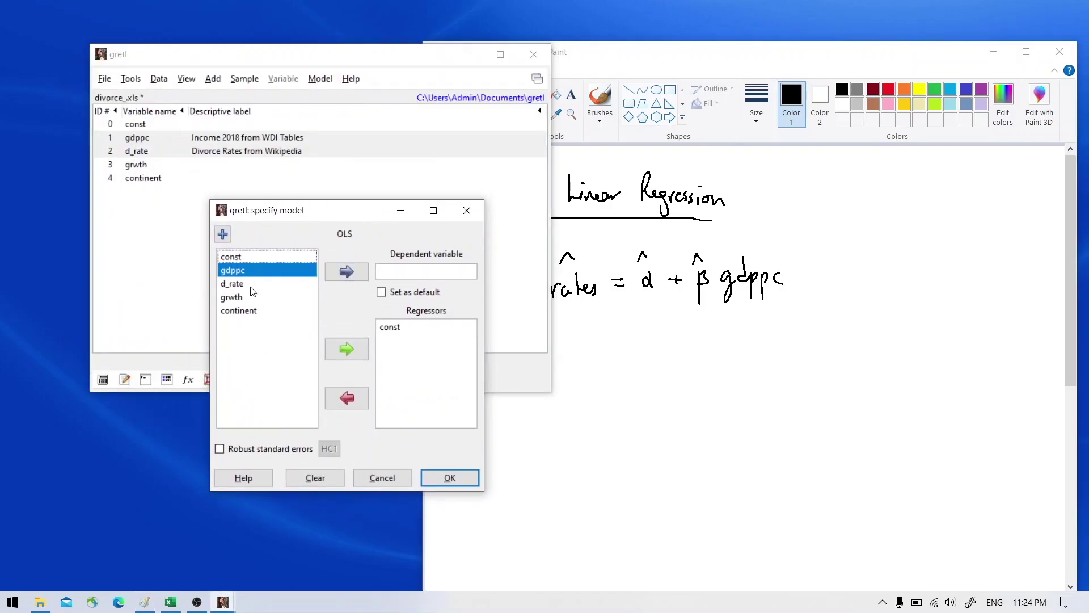
left_click_drag(702, 57, 817, 45)
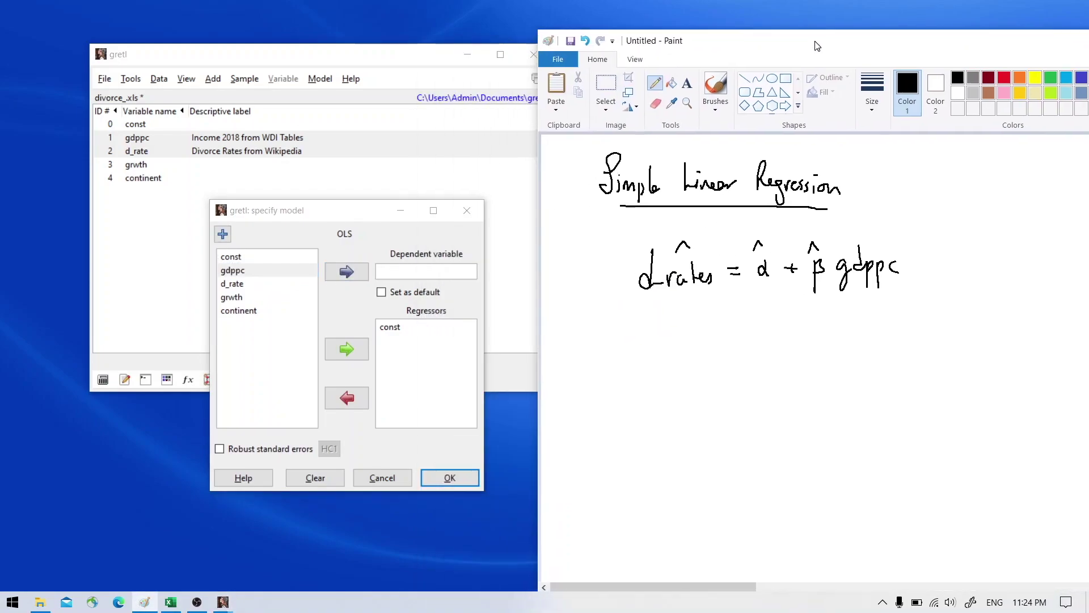
left_click(232, 283)
left_click(347, 272)
left_click(394, 292)
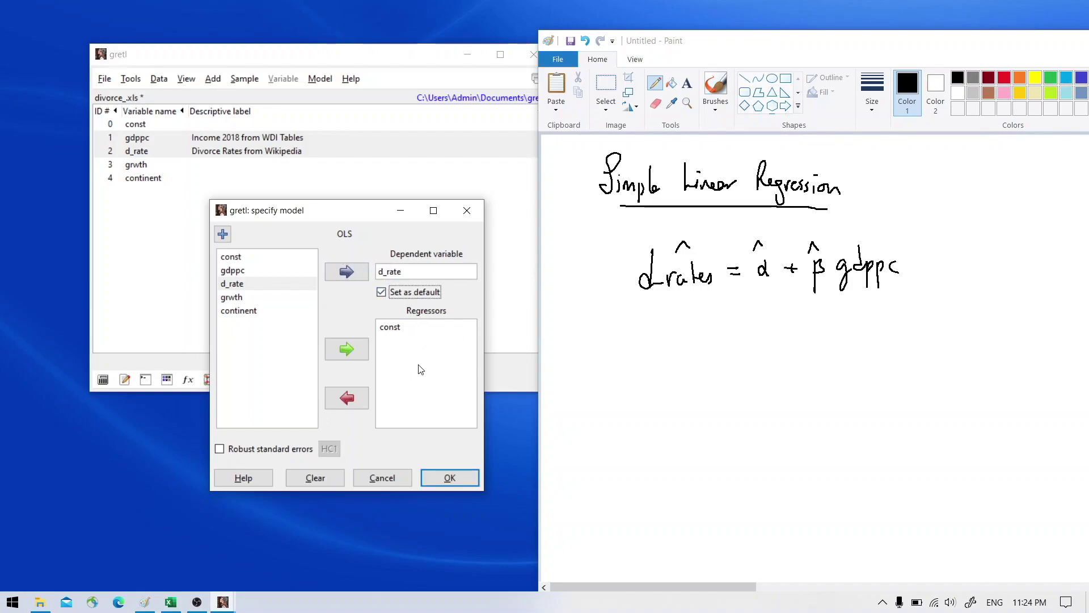
left_click(234, 271)
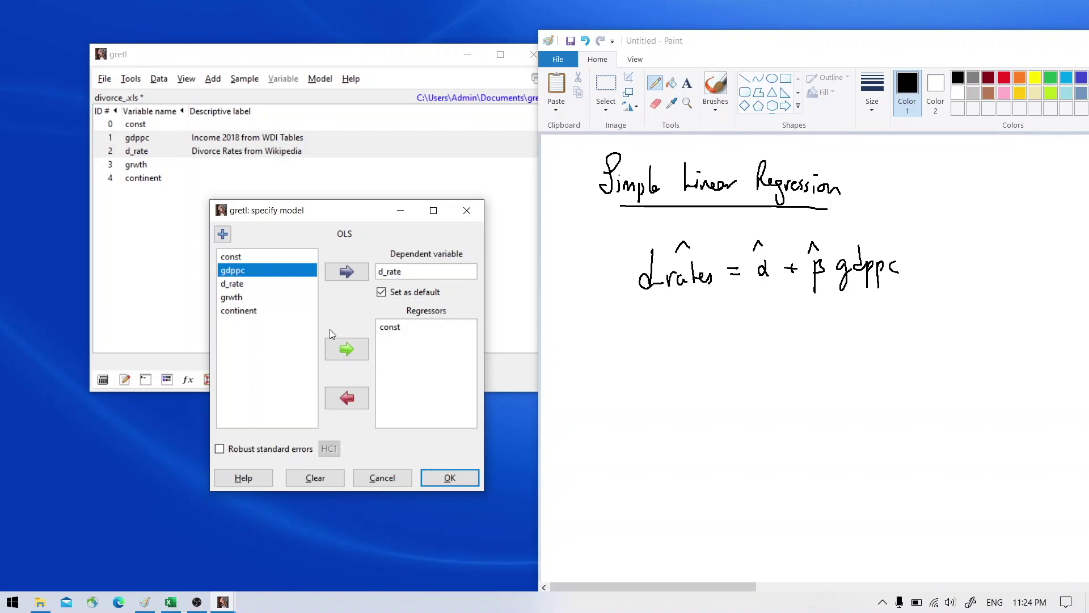
left_click(357, 354)
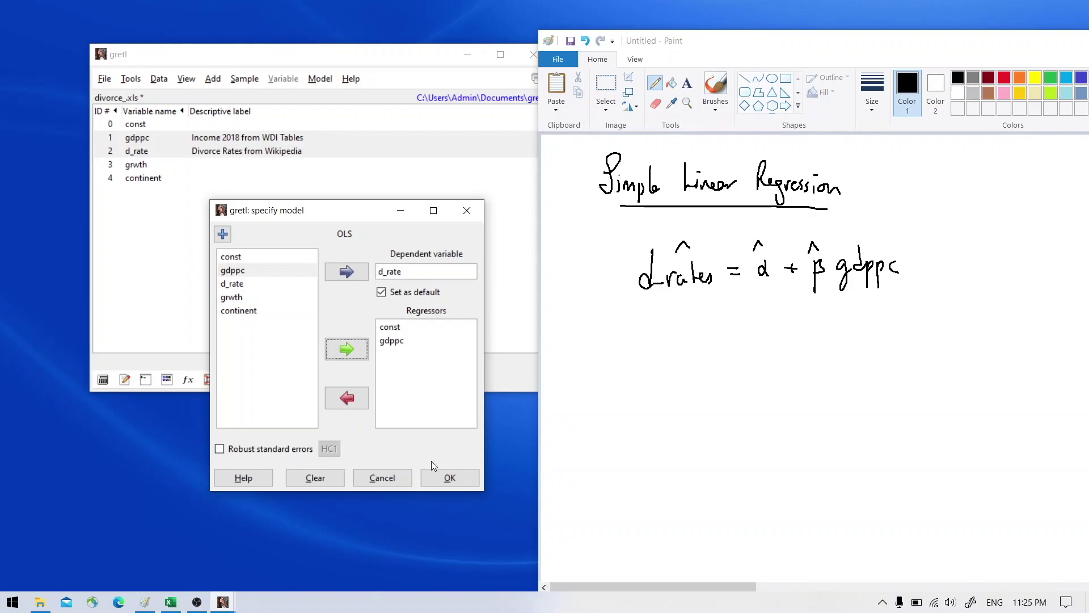
left_click(448, 476)
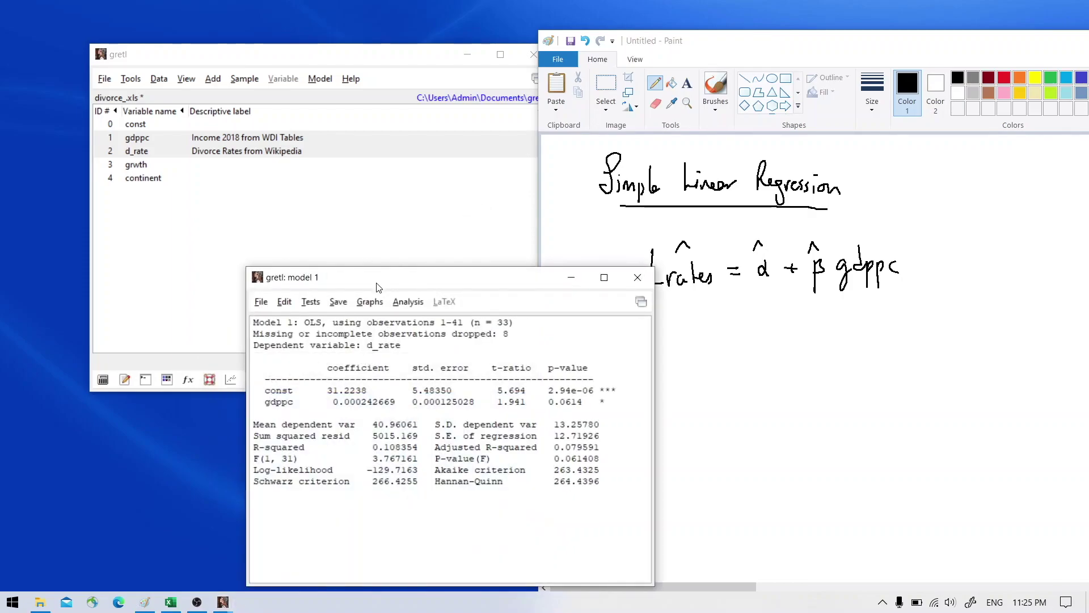
Write the fitted equation drate-hat = 31.2 + 0.00024 gdppc in green
left_click_drag(380, 281, 266, 239)
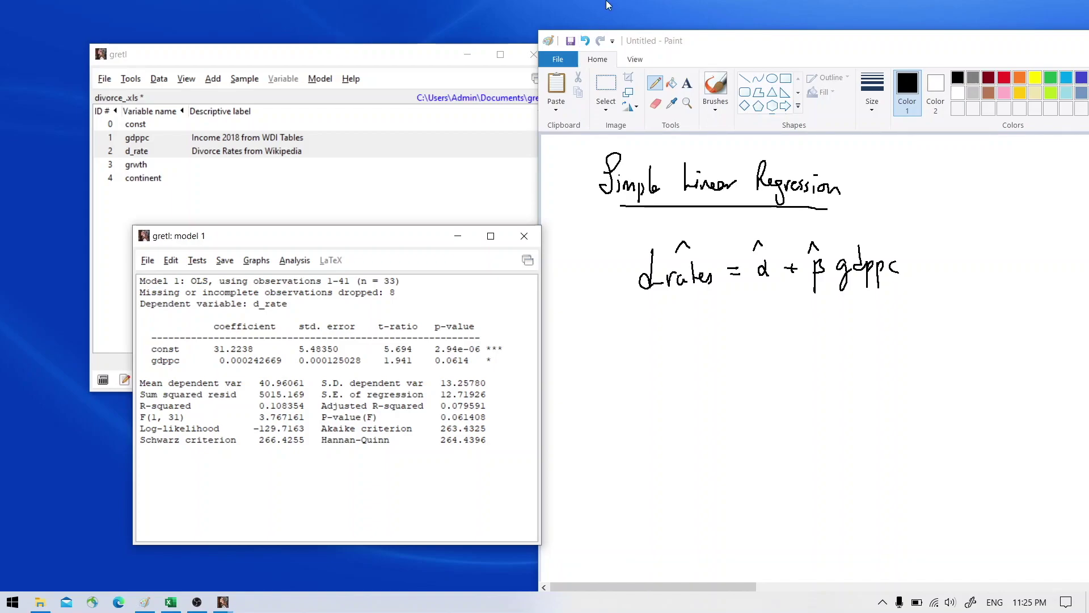
left_click(1051, 78)
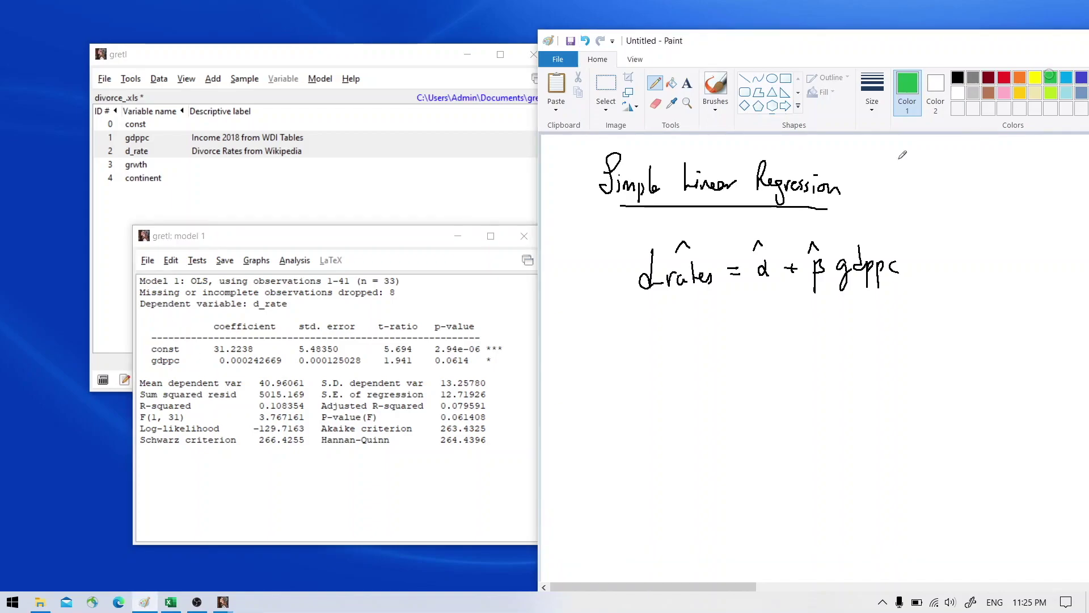
mouse_move(597, 336)
left_mouse_down()
mouse_move(596, 360)
mouse_move(622, 340)
mouse_move(653, 351)
left_mouse_up()
left_click_drag(645, 357, 653, 356)
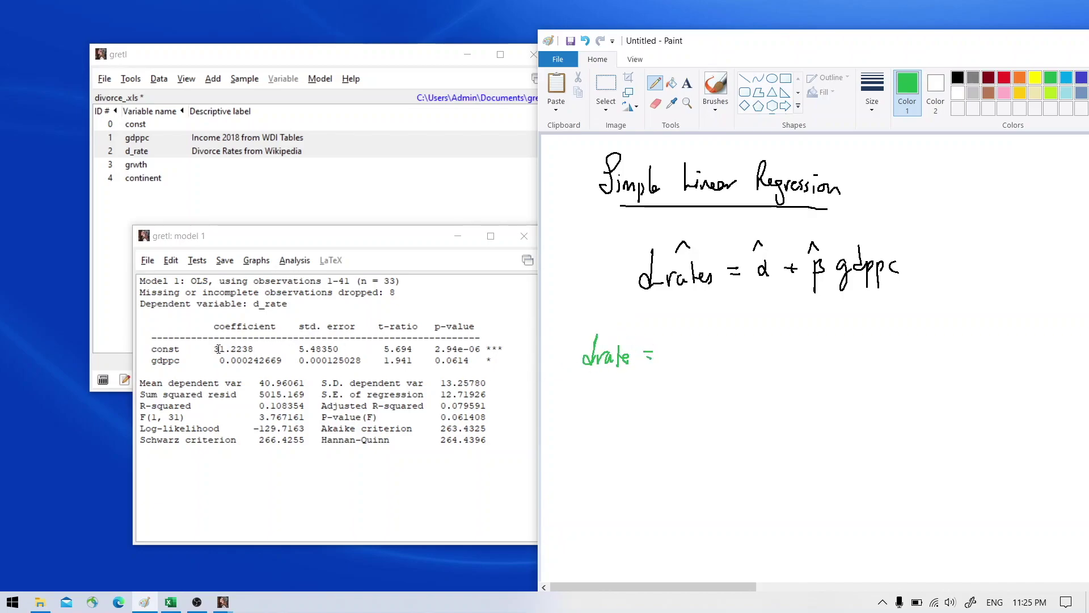
left_click_drag(671, 344, 671, 363)
left_click_drag(687, 347, 689, 361)
left_click_drag(699, 350, 710, 361)
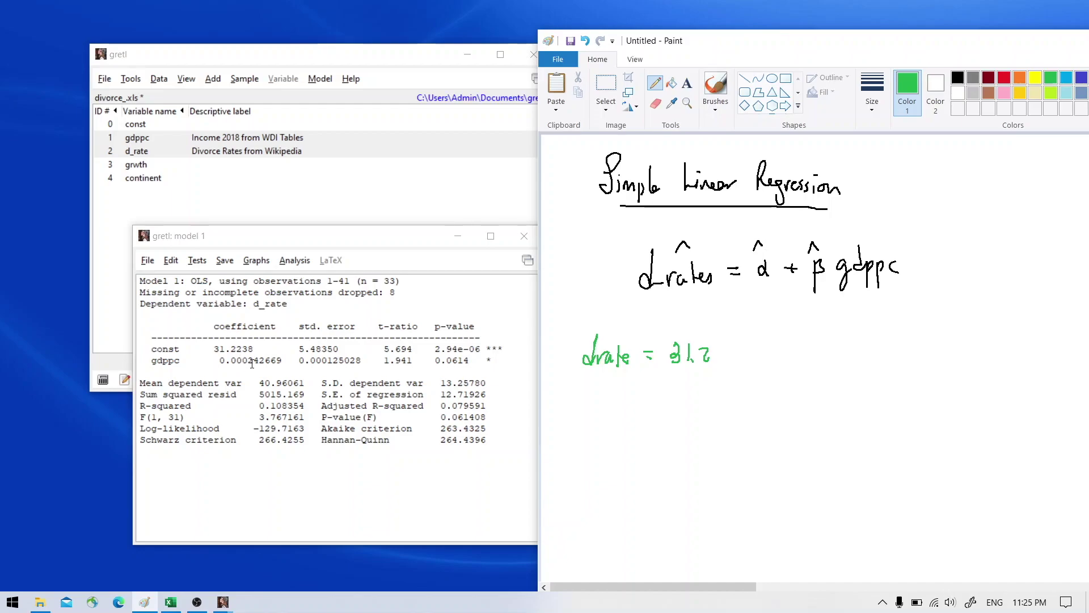
mouse_move(733, 353)
left_mouse_down()
mouse_move(874, 356)
mouse_move(895, 369)
left_mouse_up()
mouse_move(914, 332)
left_mouse_down()
mouse_move(916, 368)
mouse_move(924, 354)
mouse_move(935, 372)
mouse_move(957, 355)
left_mouse_up()
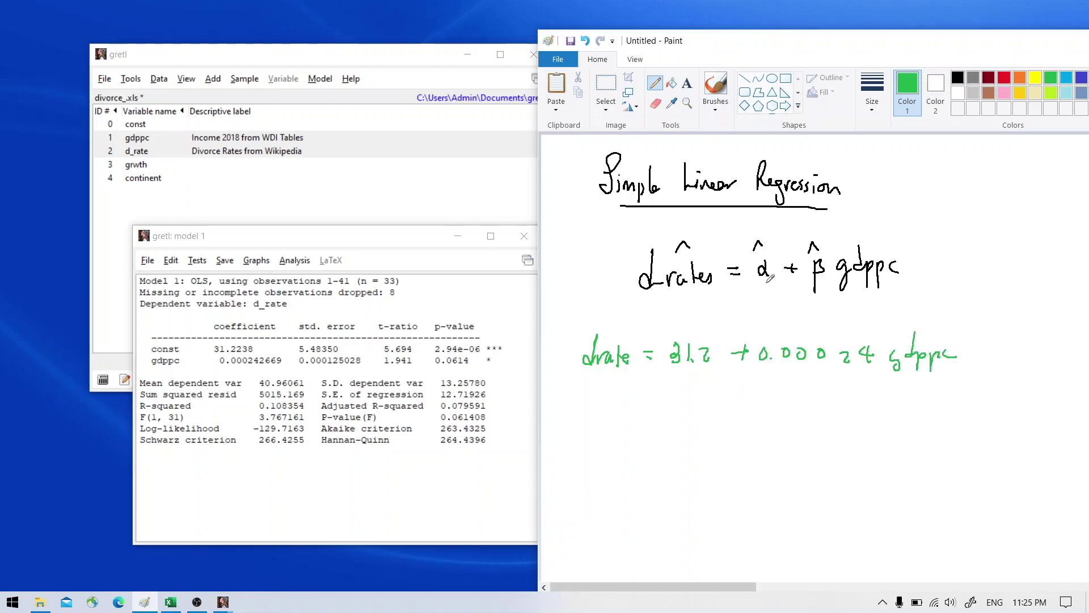
left_click_drag(611, 329, 625, 328)
Add standard errors (5.48) and (0.0001) beneath, and bracket the whole equation
left_click_drag(665, 385, 659, 406)
mouse_move(724, 385)
left_mouse_down()
mouse_move(725, 404)
mouse_move(770, 405)
left_mouse_up()
left_click_drag(866, 380, 864, 406)
mouse_move(672, 386)
left_mouse_down()
mouse_move(671, 401)
mouse_move(685, 401)
left_mouse_up()
left_click_drag(693, 387, 701, 403)
mouse_move(707, 390)
left_mouse_down()
mouse_move(712, 399)
mouse_move(713, 385)
left_mouse_up()
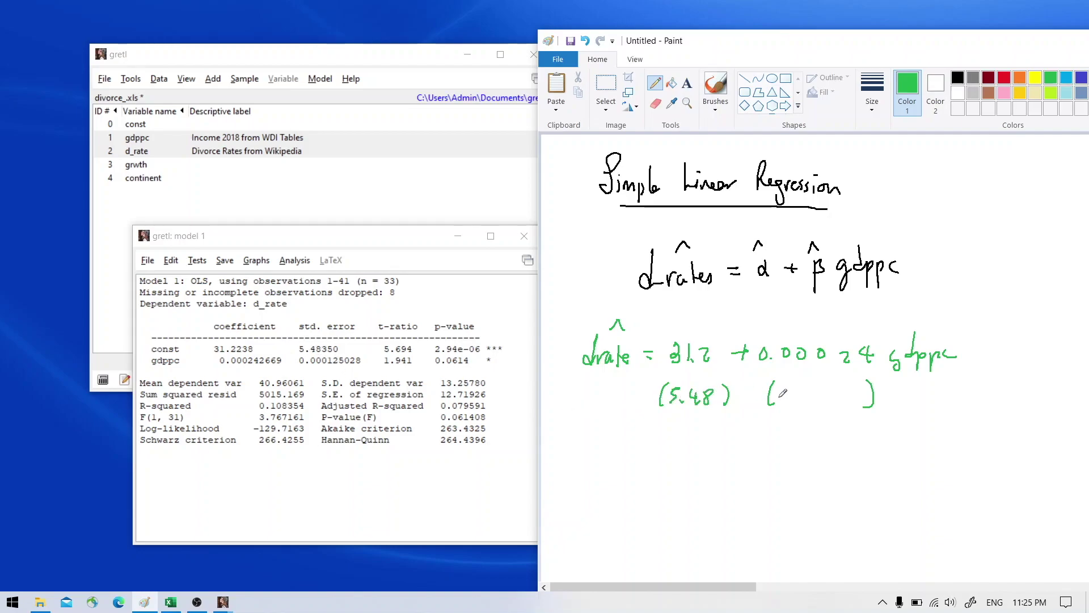
mouse_move(795, 386)
left_mouse_down()
mouse_move(845, 385)
mouse_move(844, 395)
left_mouse_up()
left_click(800, 396)
mouse_move(597, 307)
left_mouse_down()
mouse_move(569, 352)
mouse_move(583, 423)
left_mouse_up()
mouse_move(943, 308)
left_mouse_down()
mouse_move(956, 397)
mouse_move(932, 403)
left_mouse_up()
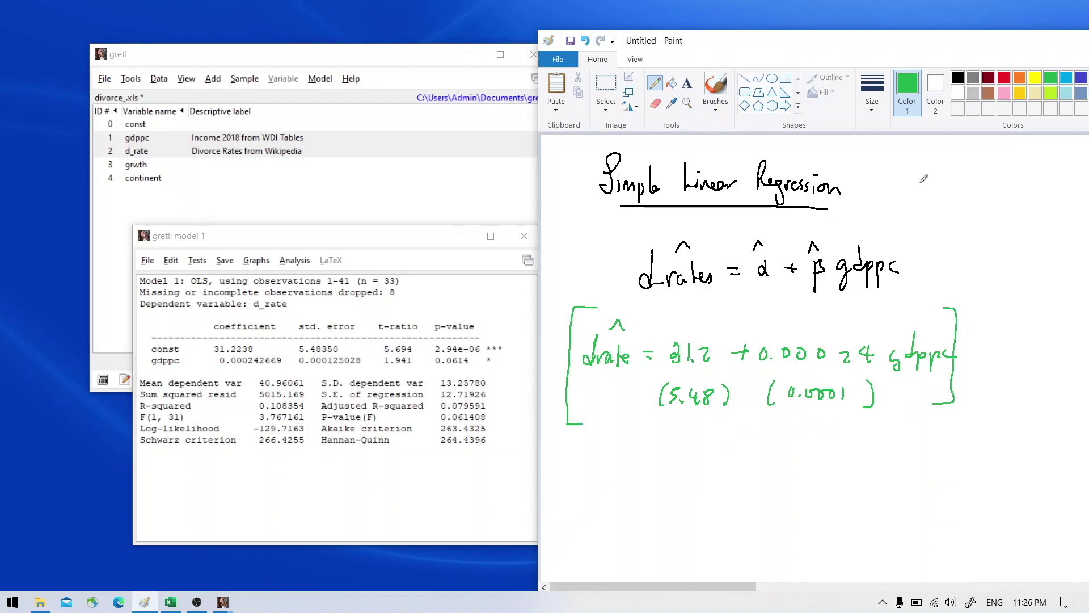
In light blue, write the Sign, Significant, Size checklist with arrows, a tick and a box
left_click(1005, 79)
left_click(1065, 79)
mouse_move(755, 434)
left_mouse_down()
mouse_move(753, 492)
mouse_move(770, 519)
mouse_move(759, 541)
left_mouse_up()
mouse_move(782, 445)
left_mouse_down()
mouse_move(785, 486)
mouse_move(804, 474)
mouse_move(807, 501)
mouse_move(861, 484)
left_mouse_up()
left_click_drag(780, 539, 812, 539)
left_click(784, 522)
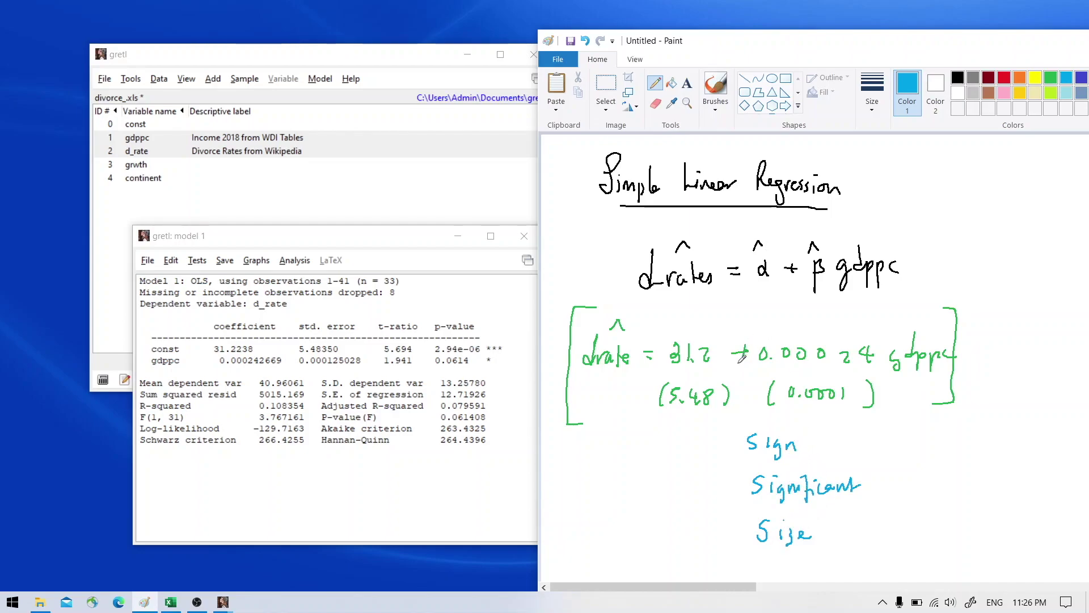
mouse_move(734, 370)
left_mouse_down()
mouse_move(757, 348)
mouse_move(740, 370)
left_mouse_up()
mouse_move(986, 379)
left_mouse_down()
mouse_move(1004, 323)
mouse_move(1005, 340)
left_mouse_up()
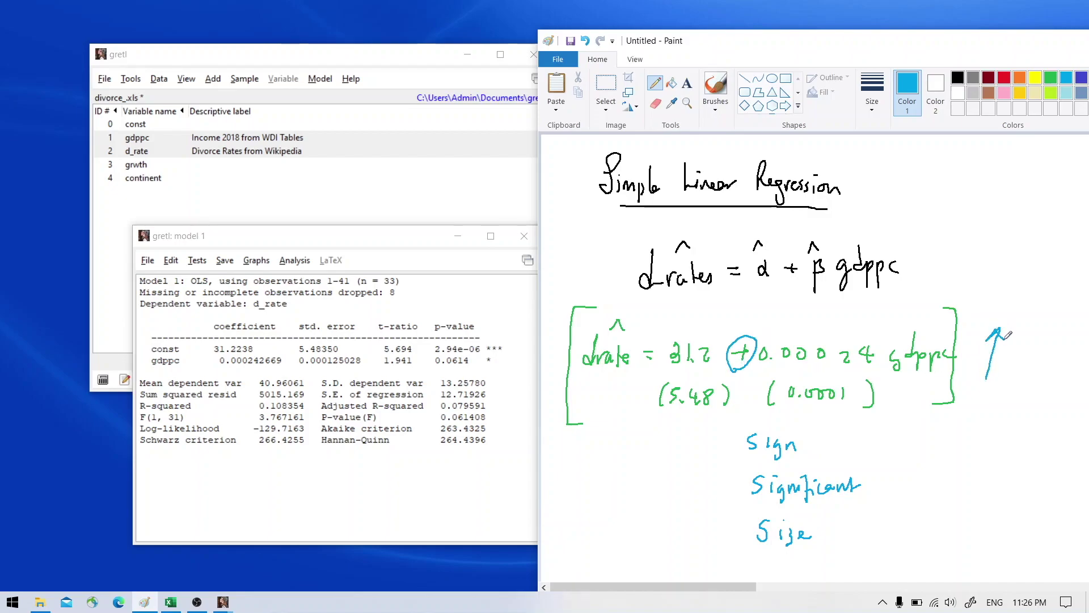
left_click_drag(560, 374, 564, 338)
left_click_drag(715, 440, 732, 434)
mouse_move(751, 497)
left_mouse_down()
mouse_move(819, 503)
mouse_move(871, 485)
mouse_move(820, 467)
mouse_move(758, 466)
mouse_move(745, 500)
left_mouse_up()
Write the hypotheses Ho: β=0 and Ha: β≠0
mouse_move(903, 441)
left_mouse_down()
mouse_move(901, 462)
mouse_move(911, 451)
left_mouse_up()
mouse_move(911, 441)
left_mouse_down()
mouse_move(912, 461)
mouse_move(947, 466)
mouse_move(971, 446)
left_mouse_up()
left_click(932, 447)
left_click(931, 453)
left_click_drag(965, 451, 981, 443)
mouse_move(919, 474)
left_mouse_down()
mouse_move(914, 497)
mouse_move(925, 487)
left_mouse_up()
mouse_move(928, 473)
left_mouse_down()
mouse_move(923, 497)
mouse_move(937, 494)
mouse_move(956, 513)
mouse_move(987, 485)
left_mouse_up()
left_click(943, 483)
left_click(944, 493)
mouse_move(975, 494)
left_mouse_down()
mouse_move(988, 492)
mouse_move(979, 502)
mouse_move(999, 484)
left_mouse_up()
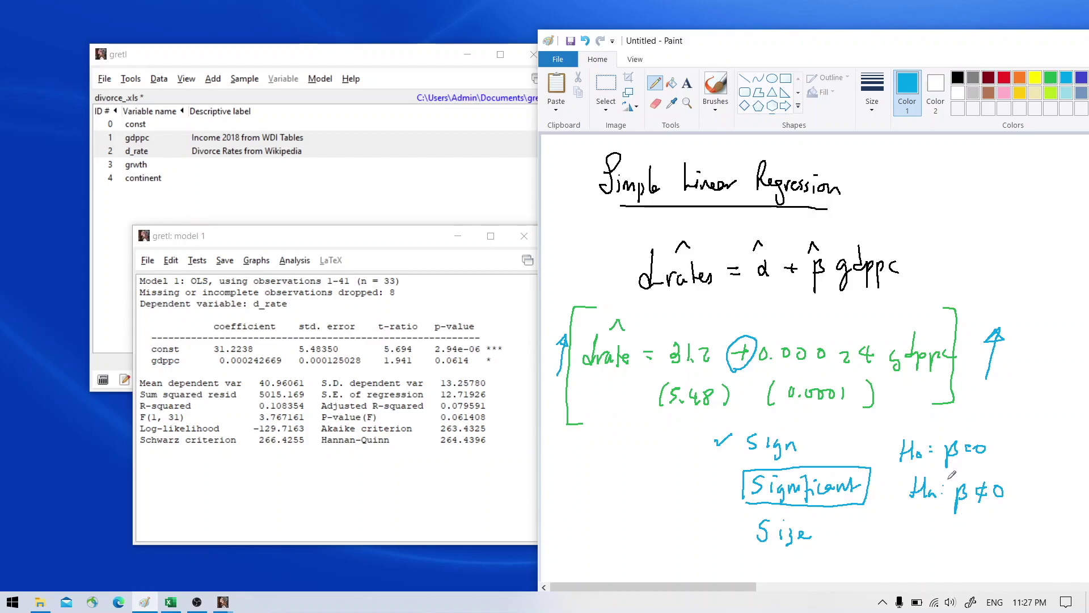
Add the rule 'Reject null if |TS| > 2', a question mark by Significant, and box Size
mouse_move(571, 461)
left_mouse_down()
mouse_move(586, 488)
mouse_move(621, 472)
left_mouse_up()
mouse_move(640, 479)
left_mouse_down()
mouse_move(650, 467)
mouse_move(659, 476)
left_mouse_up()
left_click_drag(663, 457, 673, 475)
mouse_move(896, 472)
left_mouse_down()
mouse_move(921, 468)
mouse_move(935, 446)
mouse_move(917, 431)
mouse_move(896, 476)
left_mouse_up()
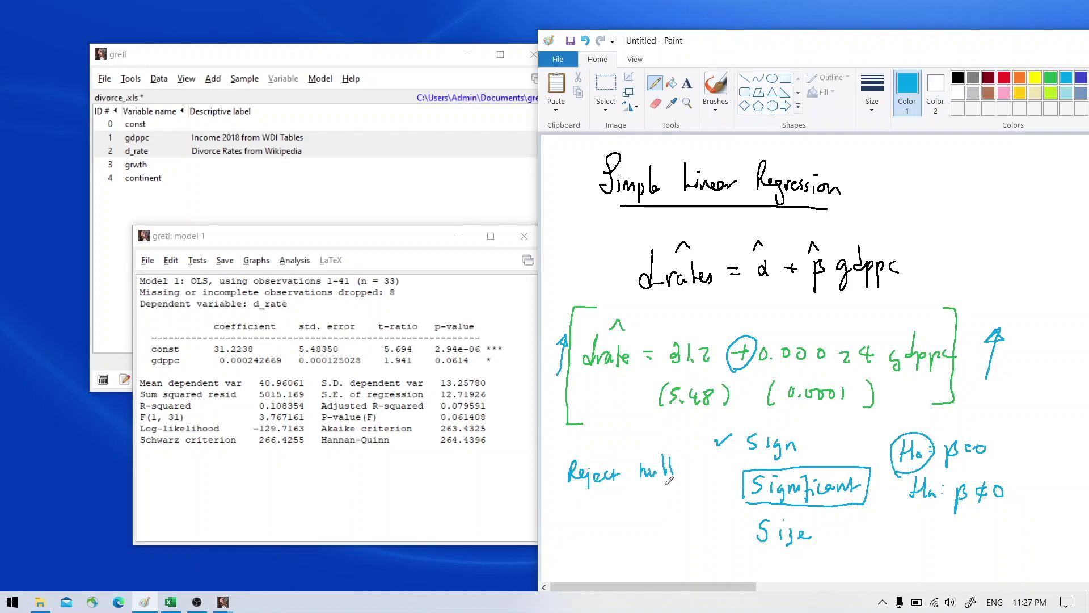
left_click_drag(565, 510, 569, 527)
mouse_move(575, 500)
left_mouse_down()
mouse_move(572, 527)
mouse_move(605, 500)
left_mouse_up()
mouse_move(598, 501)
left_mouse_down()
mouse_move(597, 519)
mouse_move(608, 518)
left_mouse_up()
left_click(1051, 78)
left_click_drag(589, 492, 586, 532)
mouse_move(623, 486)
left_mouse_down()
mouse_move(620, 527)
mouse_move(656, 501)
mouse_move(677, 514)
left_mouse_up()
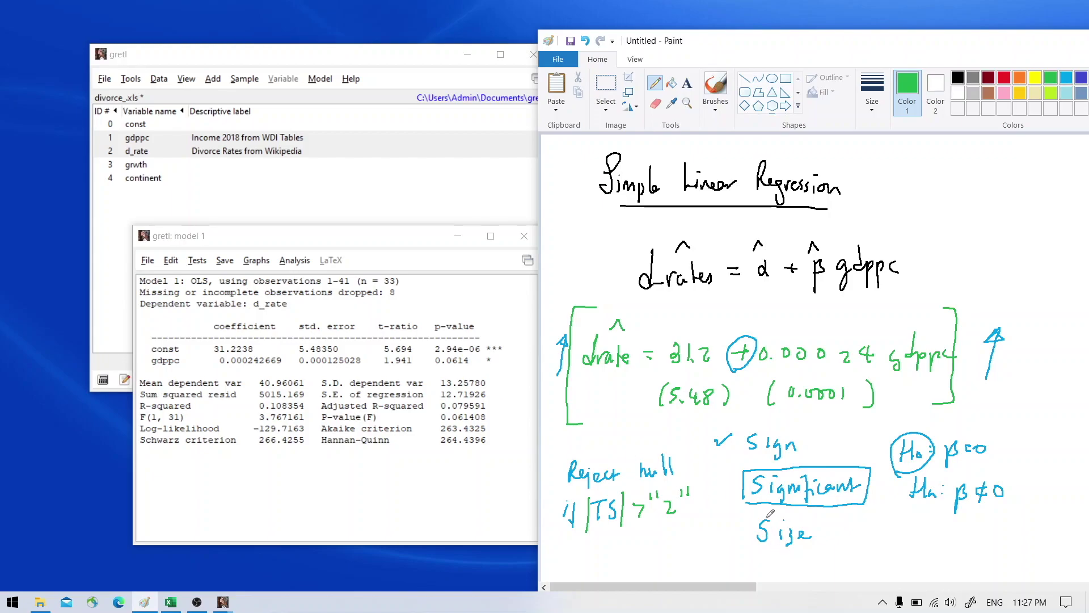
left_click_drag(718, 486, 722, 494)
left_click(722, 499)
mouse_move(755, 551)
left_mouse_down()
mouse_move(818, 514)
mouse_move(755, 549)
left_mouse_up()
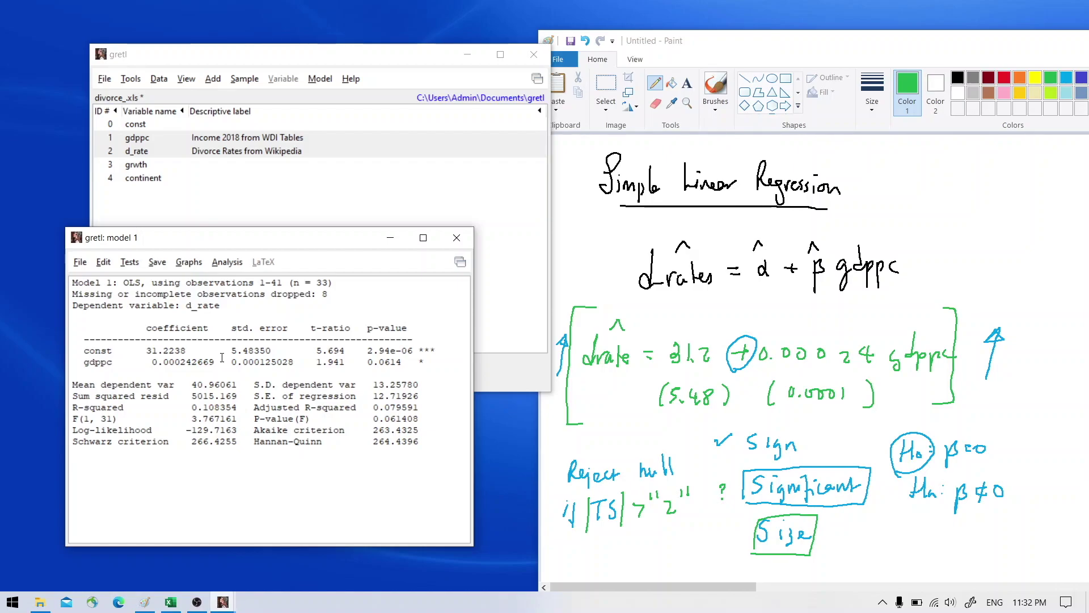
Plot actual and fitted divorce rates against gdppc from the model
left_click(190, 264)
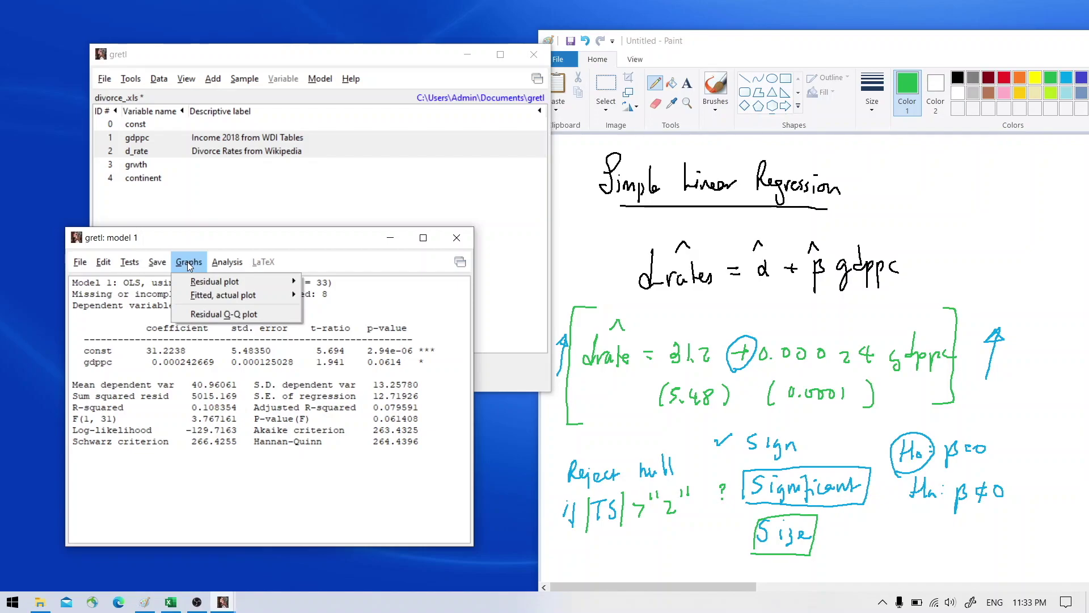
mouse_move(196, 296)
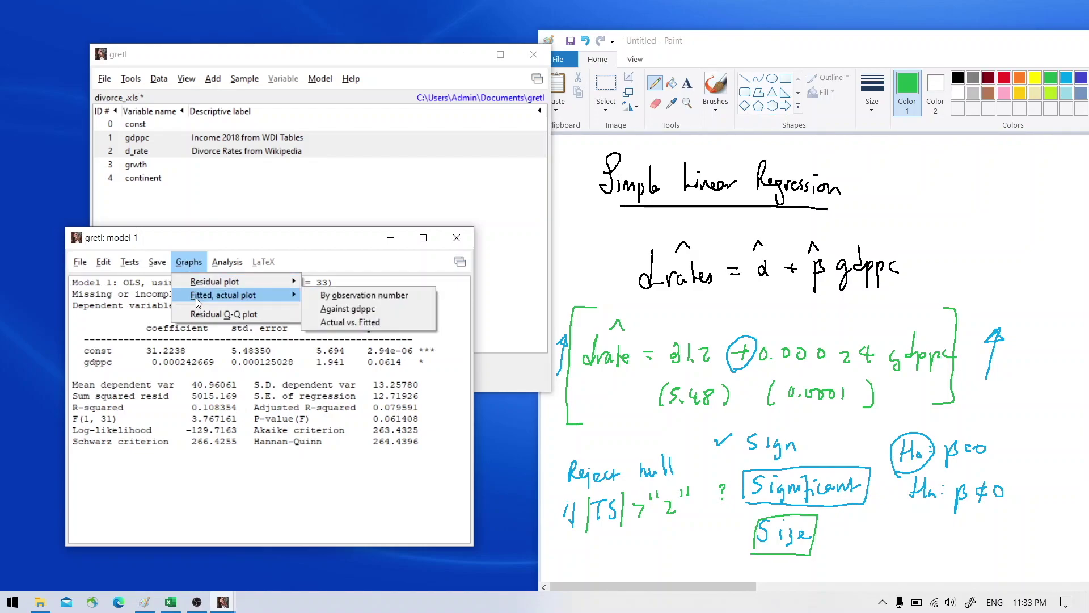
left_click(395, 310)
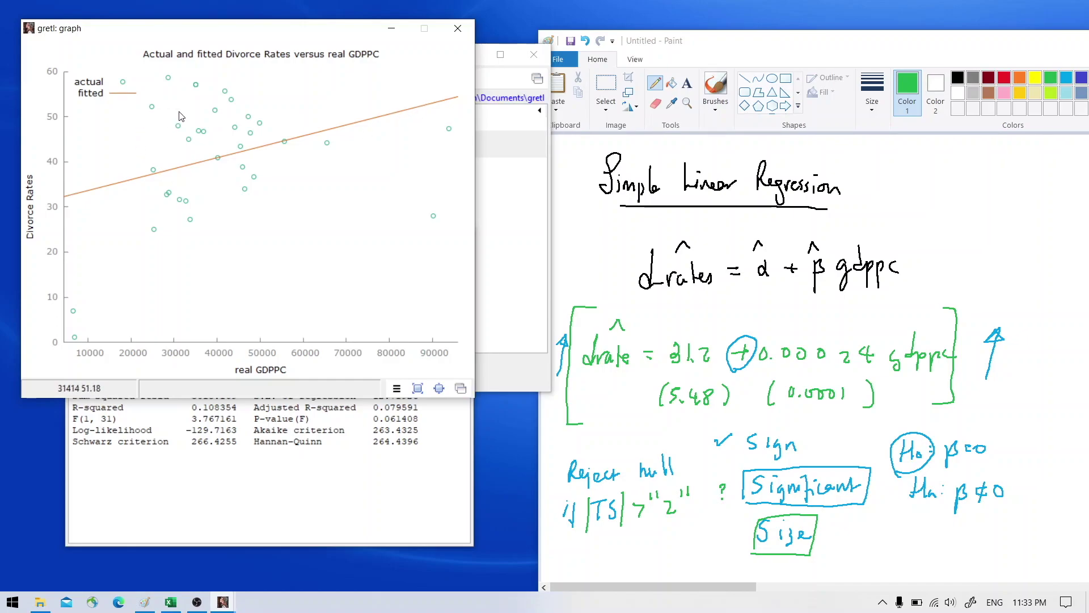
Label Estonia, Slovakia, Slovenia, Portugal, Belgium, Sweden, Norway, Luxembourg, Singapore, Vietnam; close the graph
left_click(178, 126)
left_click(182, 200)
left_click(168, 78)
left_click(231, 99)
left_click(259, 122)
left_click(327, 142)
left_click(449, 129)
left_click(433, 216)
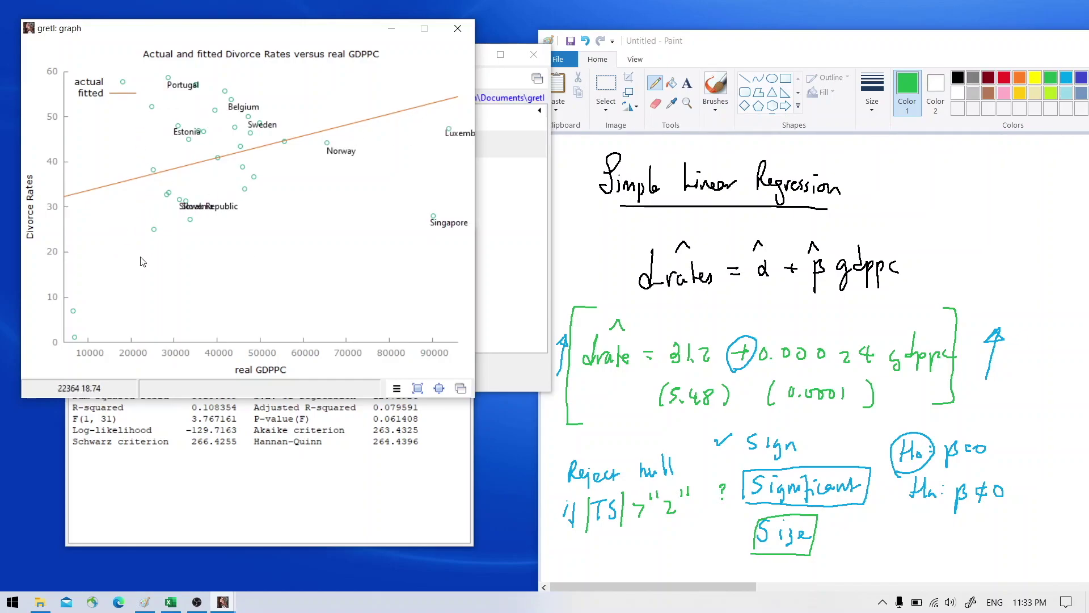
left_click(71, 311)
left_click(457, 28)
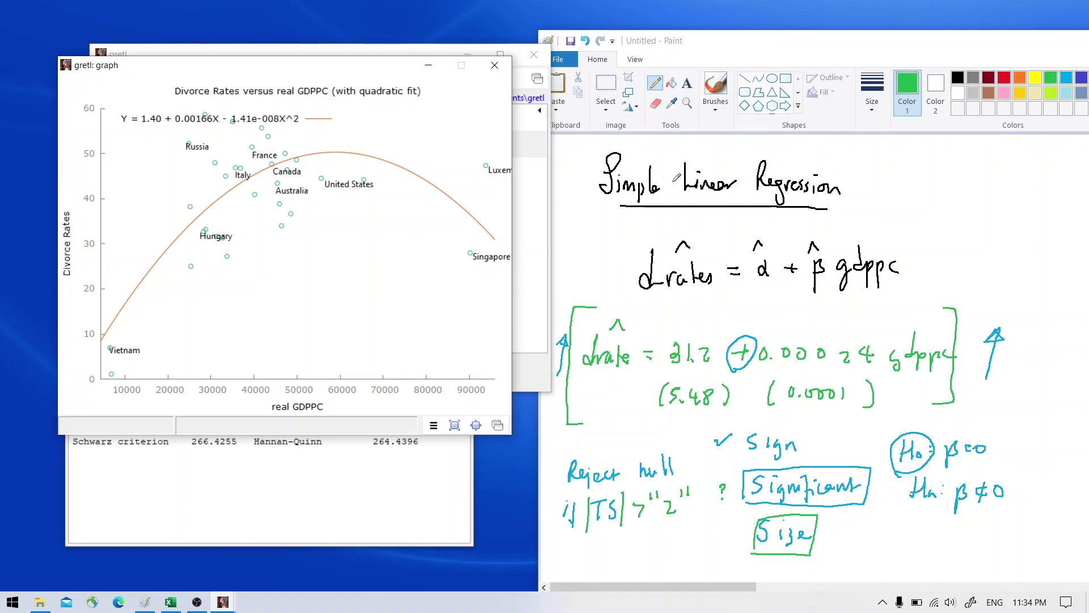
Create l_gdppc, the log of gdppc, as a new variable
left_click(495, 65)
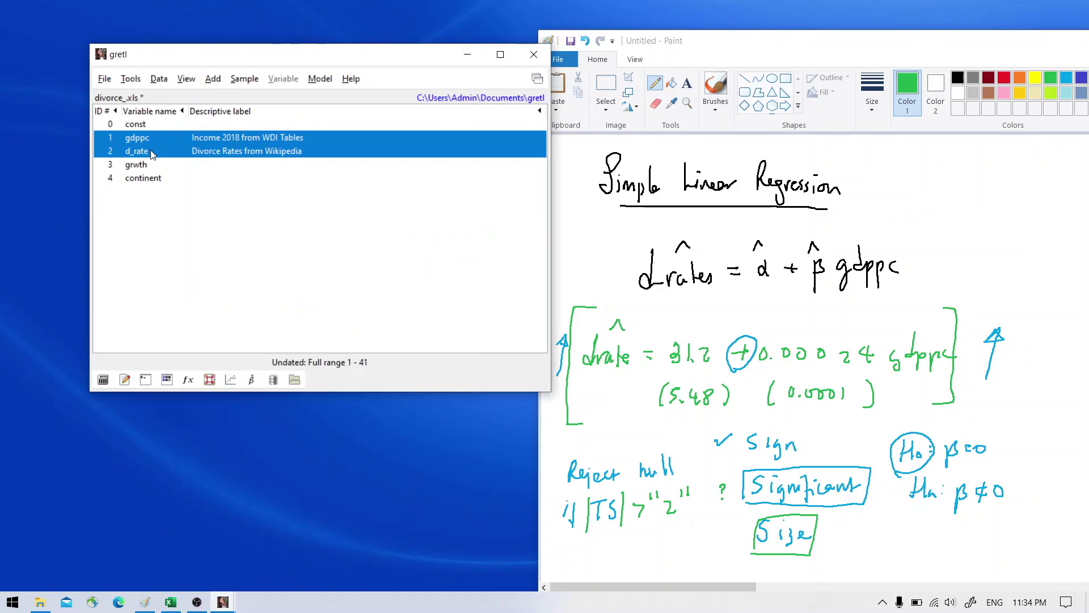
left_click(161, 151)
left_click(229, 140)
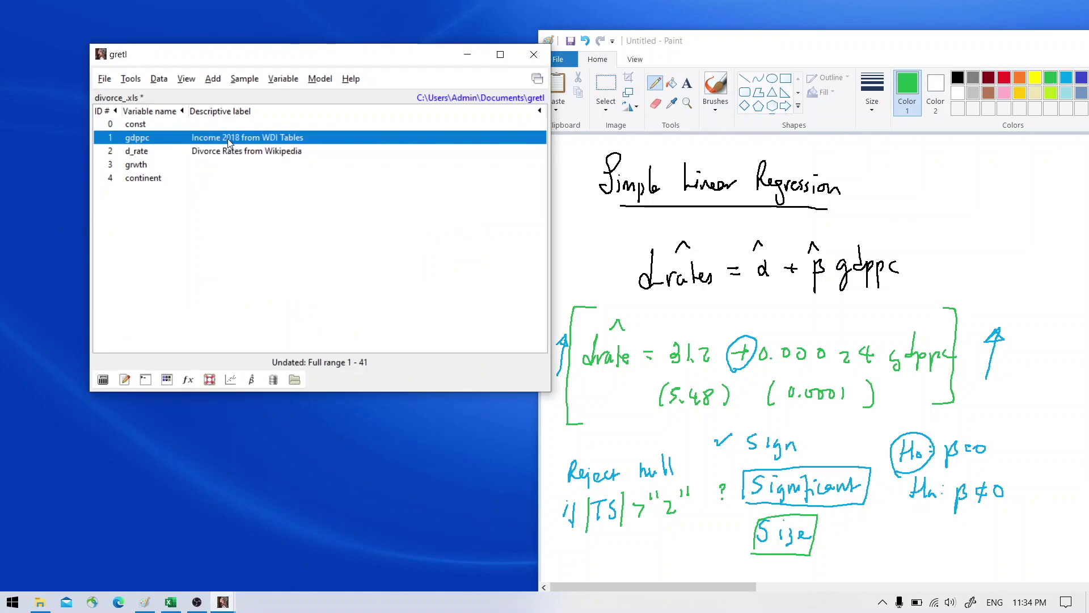
right_click(230, 140)
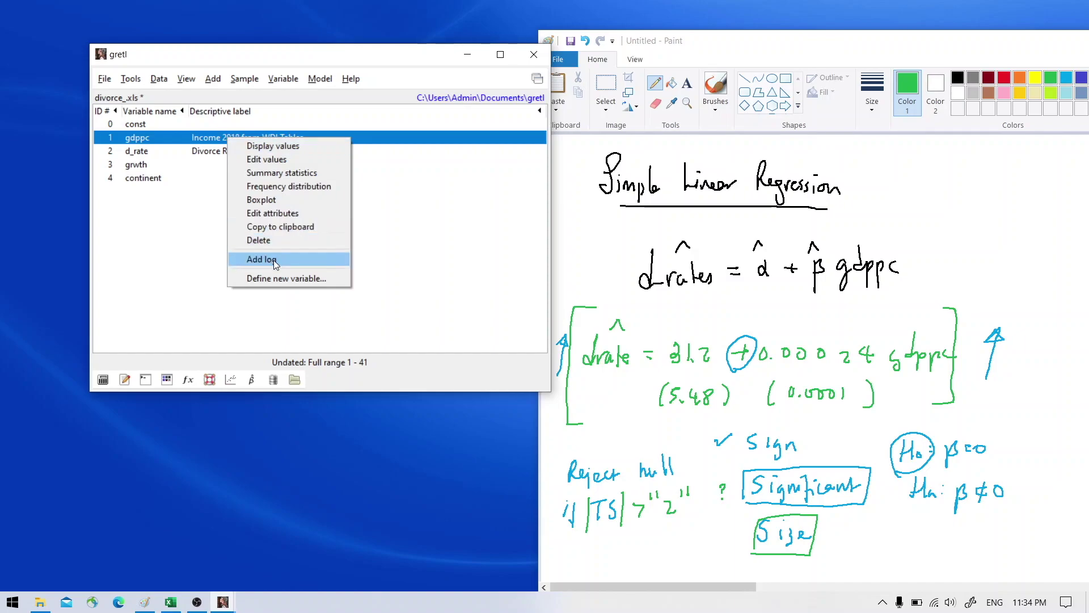
left_click(231, 59)
left_click(214, 79)
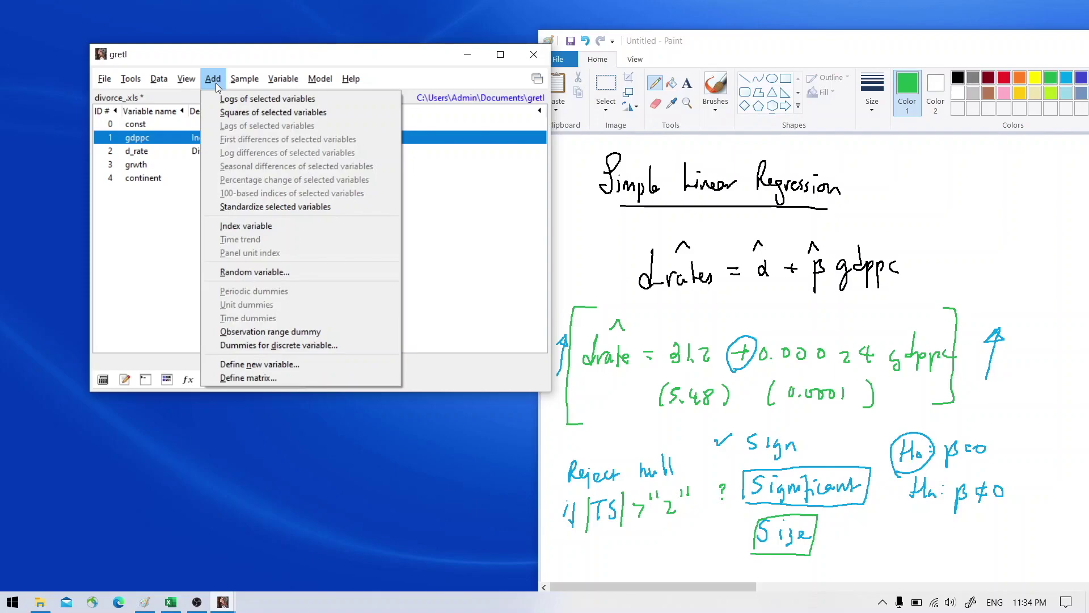
left_click(264, 100)
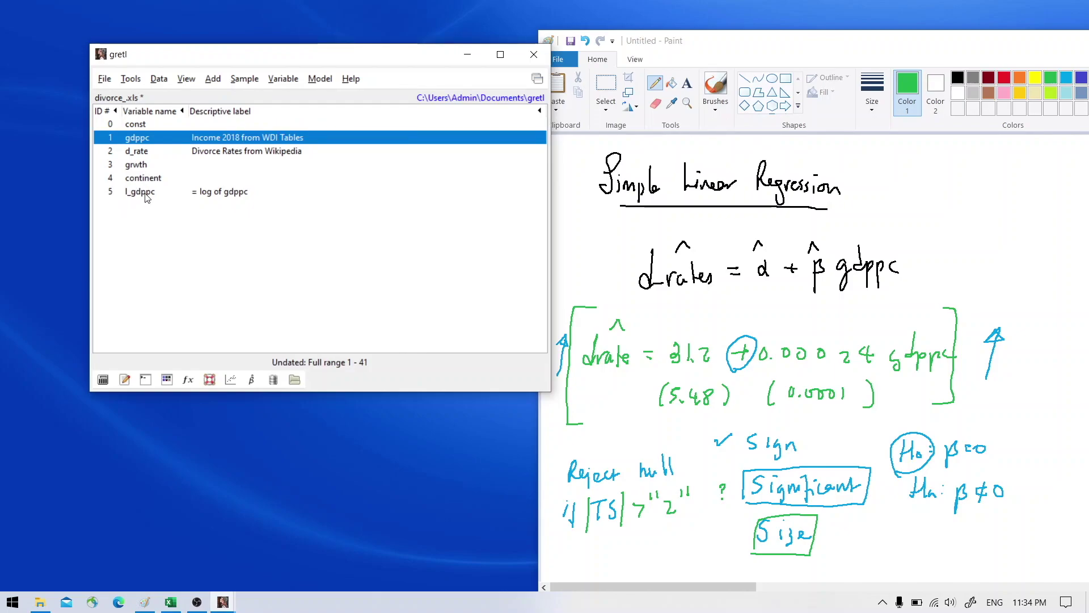
Estimate OLS Model 2 of d_rate on const and l_gdppc, replacing gdppc
left_click(318, 79)
left_click(369, 98)
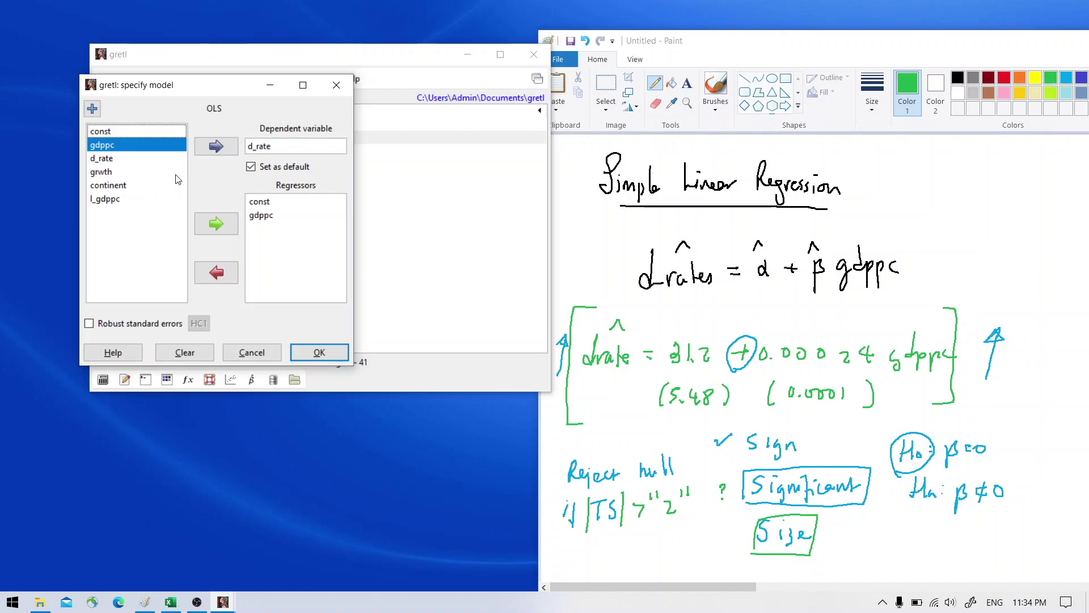
left_click(261, 218)
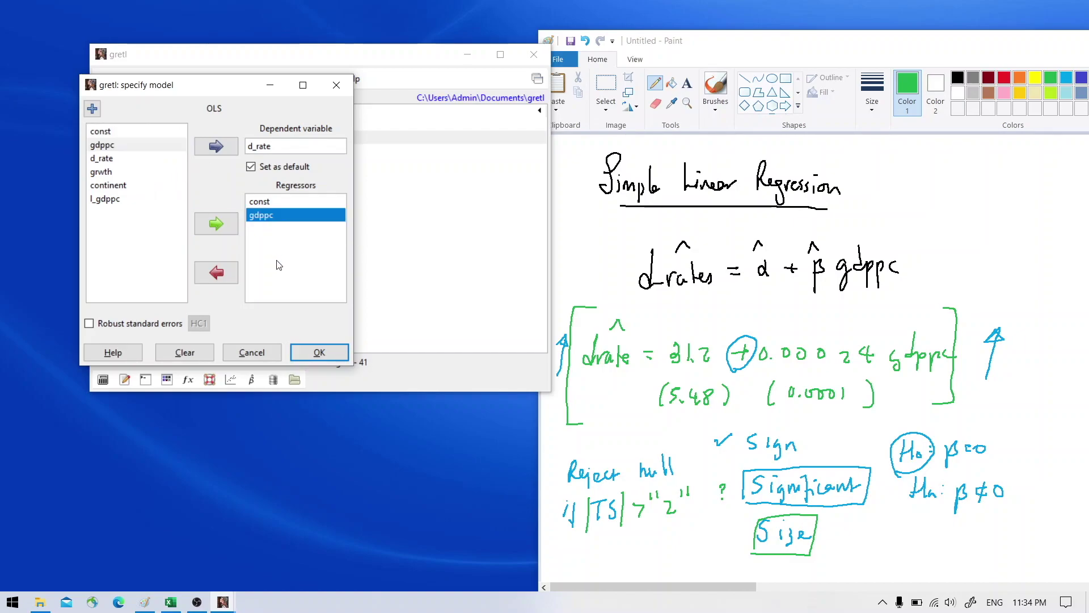
left_click(216, 272)
left_click(111, 199)
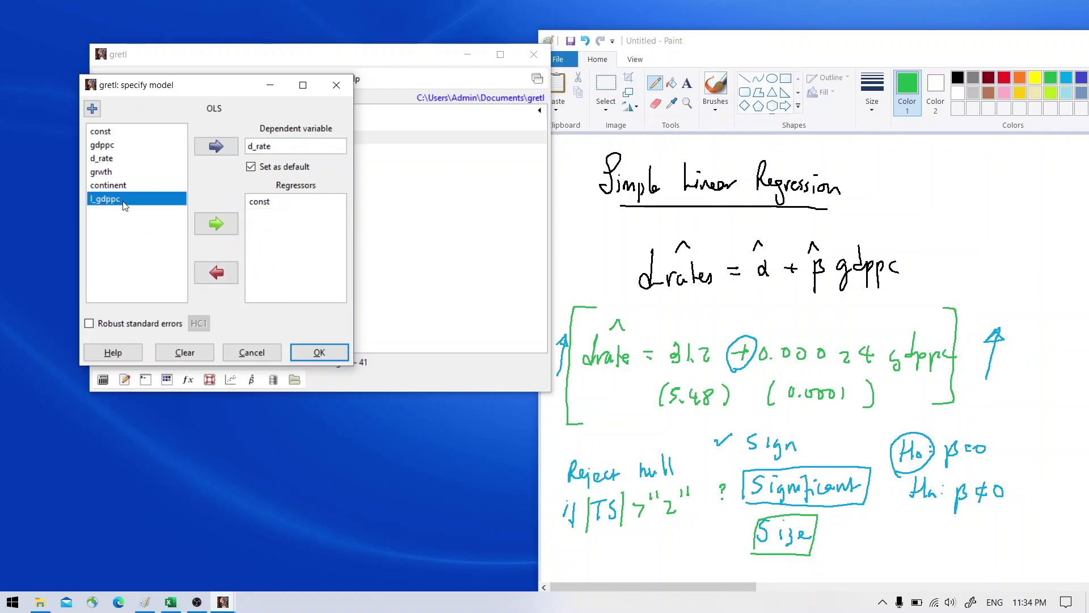
left_click(216, 224)
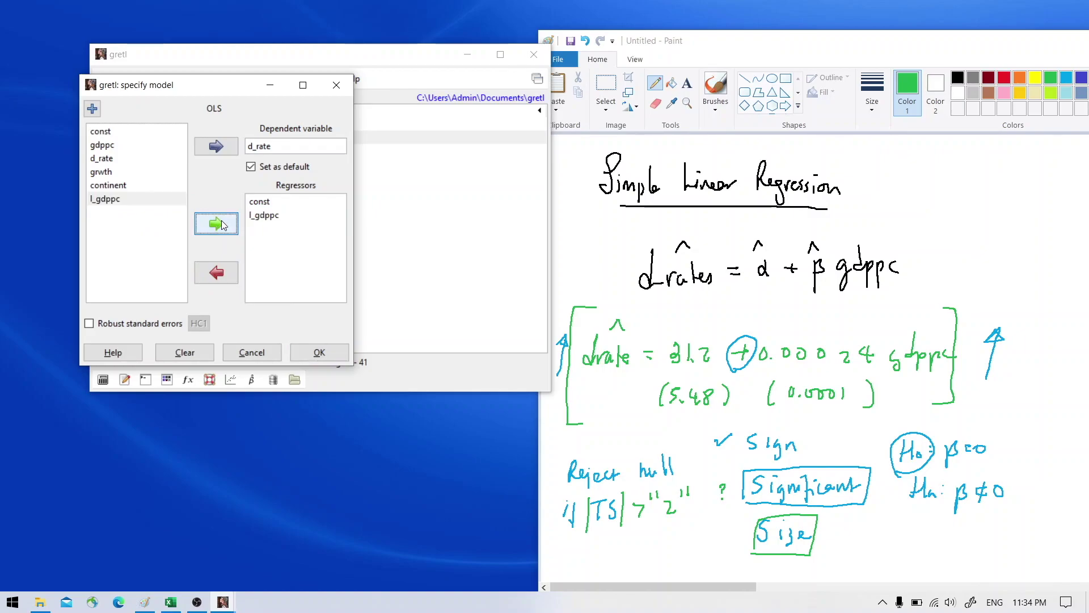
left_click(319, 351)
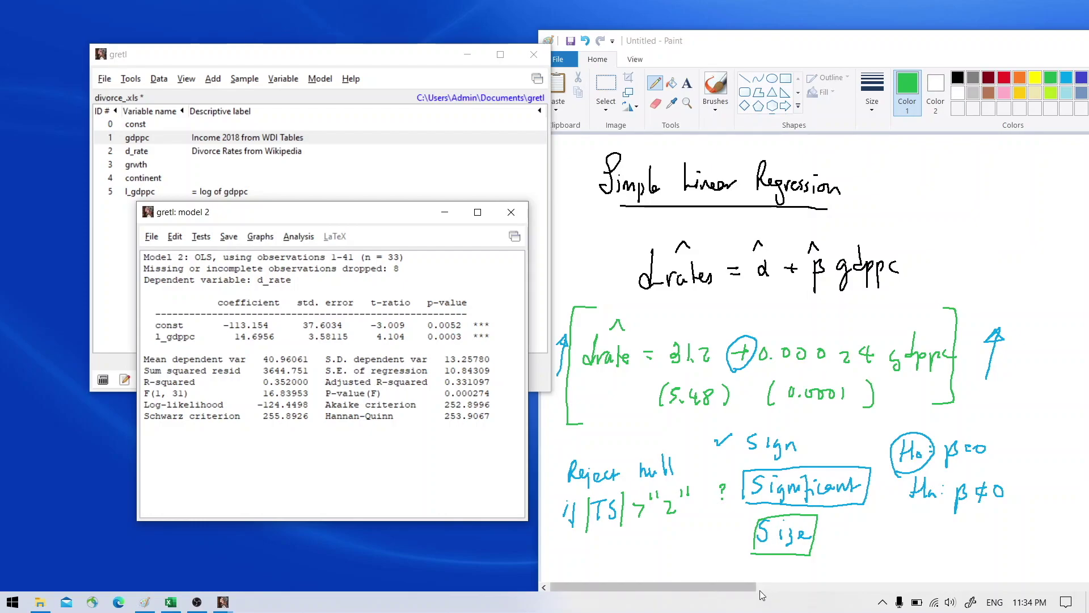
Scroll to a blank area and handwrite d_rate = -113.154 in green
left_click_drag(749, 588, 950, 582)
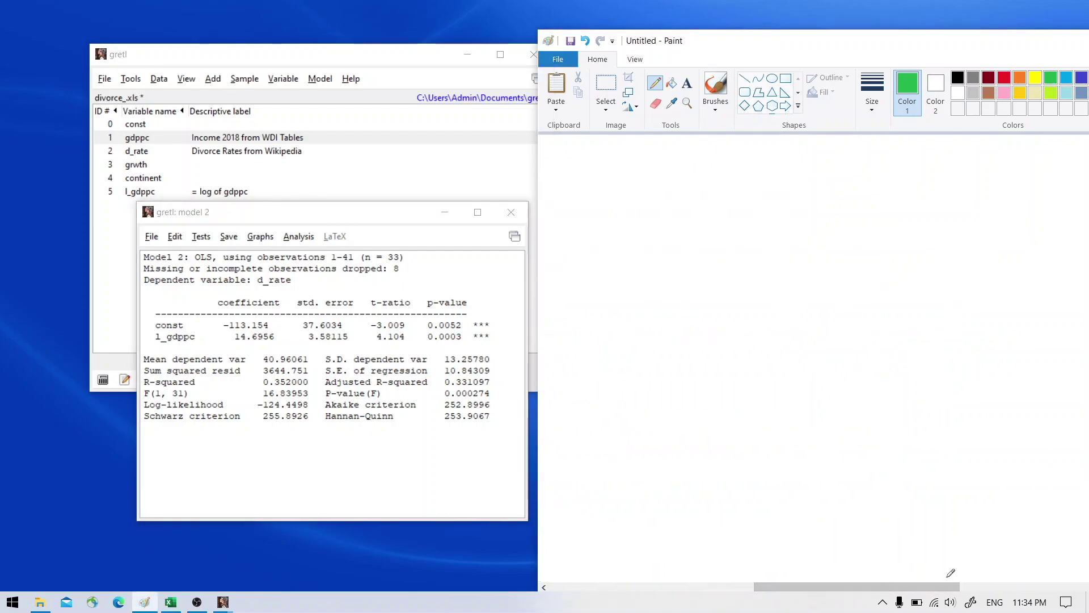
mouse_move(622, 166)
left_mouse_down()
mouse_move(618, 199)
mouse_move(679, 200)
left_mouse_up()
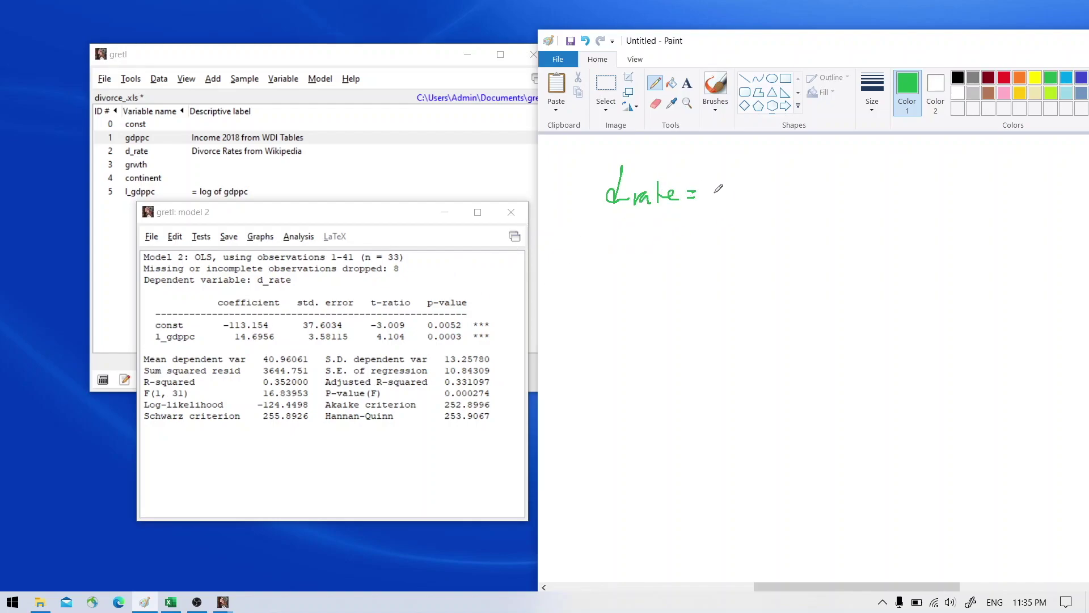
left_click_drag(714, 193, 726, 193)
mouse_move(735, 169)
left_mouse_down()
mouse_move(737, 197)
mouse_move(748, 197)
left_mouse_up()
mouse_move(755, 173)
left_mouse_down()
mouse_move(767, 196)
mouse_move(788, 196)
left_mouse_up()
left_click(775, 193)
mouse_move(797, 180)
left_mouse_down()
mouse_move(796, 196)
mouse_move(806, 178)
left_mouse_up()
mouse_move(815, 177)
left_mouse_down()
mouse_move(821, 199)
mouse_move(862, 189)
left_mouse_up()
Add the slope term +14.7 l_gdppc and put a hat over d_rate
left_click_drag(852, 181, 853, 197)
left_click_drag(873, 178, 874, 198)
left_click_drag(888, 179, 898, 190)
left_click(904, 196)
mouse_move(893, 181)
left_mouse_down()
mouse_move(894, 198)
mouse_move(924, 196)
left_mouse_up()
mouse_move(954, 170)
left_mouse_down()
mouse_move(946, 198)
mouse_move(969, 202)
left_mouse_up()
left_click_drag(988, 183, 992, 196)
mouse_move(1000, 181)
left_mouse_down()
mouse_move(1002, 205)
mouse_move(1023, 193)
left_mouse_up()
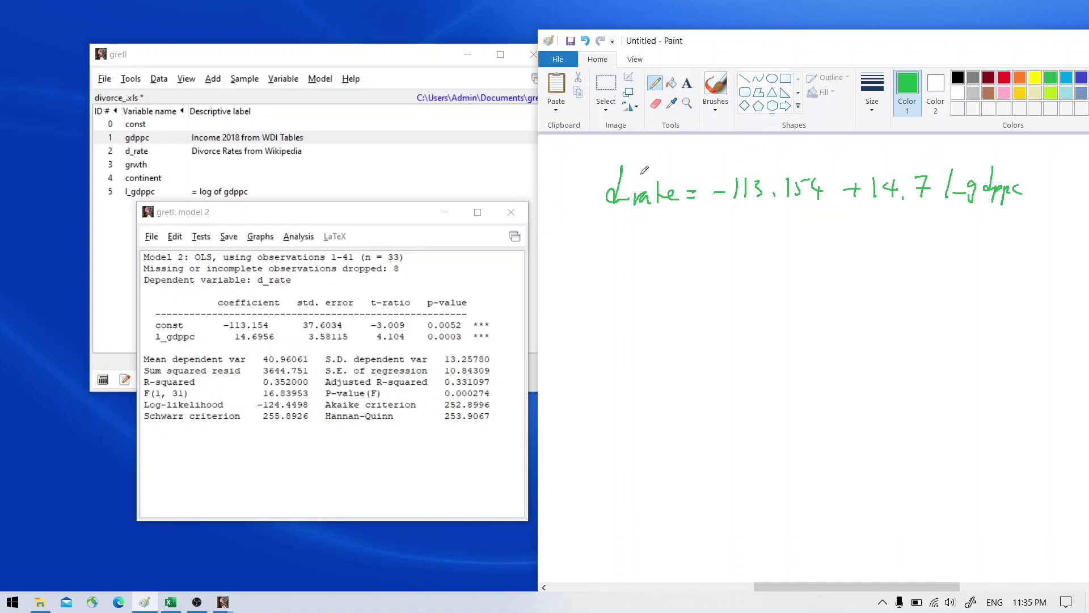
left_click_drag(640, 173, 660, 165)
Write the standard errors (37.6) and (3.58) beneath the intercept and slope
left_click_drag(748, 214, 739, 241)
left_click_drag(819, 214, 821, 245)
mouse_move(755, 217)
left_mouse_down()
mouse_move(757, 236)
mouse_move(798, 231)
left_mouse_up()
left_click(786, 235)
mouse_move(892, 208)
left_mouse_down()
mouse_move(879, 243)
mouse_move(912, 228)
mouse_move(903, 239)
mouse_move(924, 237)
mouse_move(930, 221)
mouse_move(947, 242)
left_mouse_up()
left_click(915, 237)
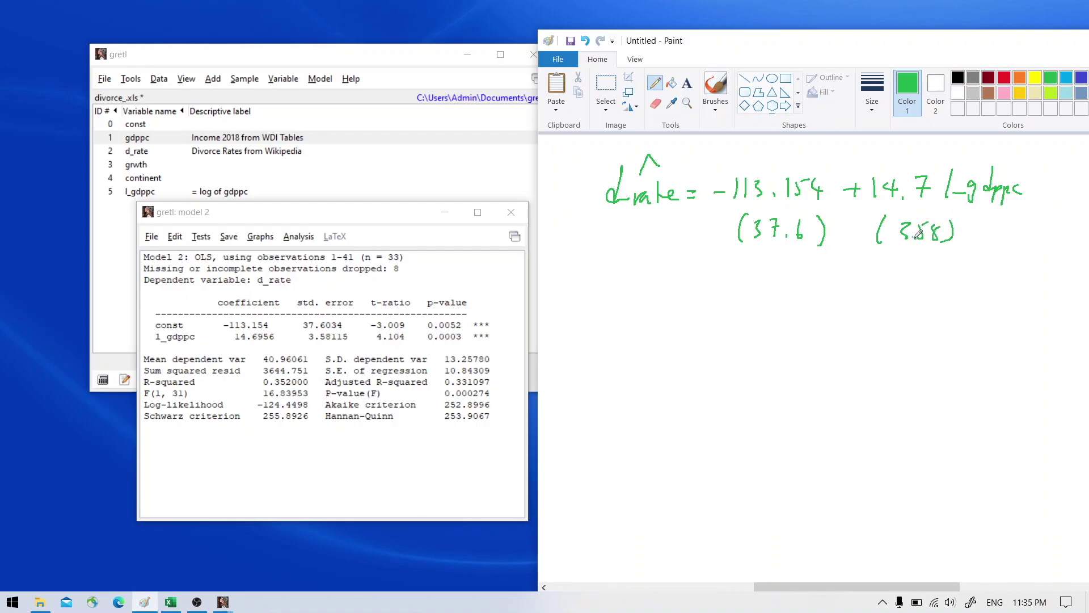
left_click(958, 77)
mouse_move(902, 157)
left_mouse_down()
mouse_move(844, 160)
mouse_move(827, 222)
left_mouse_up()
Undo the stray line, box the 14.7 slope, and arrow down to a gdppc ↑ 1% note
key("ctrl+z")
mouse_move(861, 160)
left_mouse_down()
mouse_move(834, 163)
mouse_move(830, 247)
mouse_move(904, 261)
mouse_move(935, 161)
left_mouse_up()
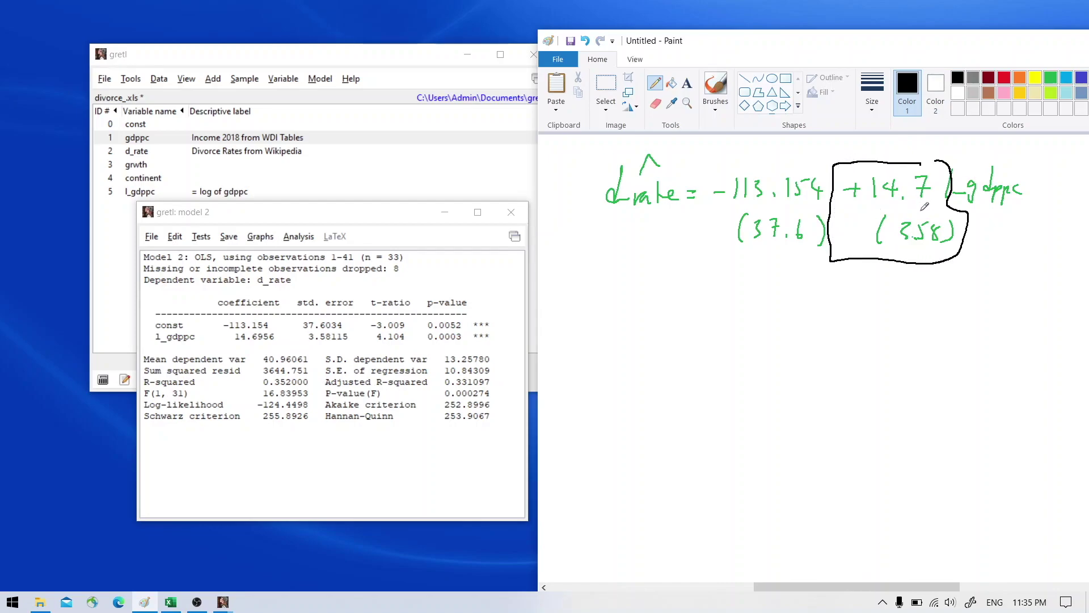
left_click_drag(854, 244, 822, 286)
mouse_move(724, 333)
left_mouse_down()
mouse_move(742, 353)
mouse_move(744, 340)
mouse_move(795, 309)
mouse_move(827, 339)
mouse_move(849, 332)
left_mouse_up()
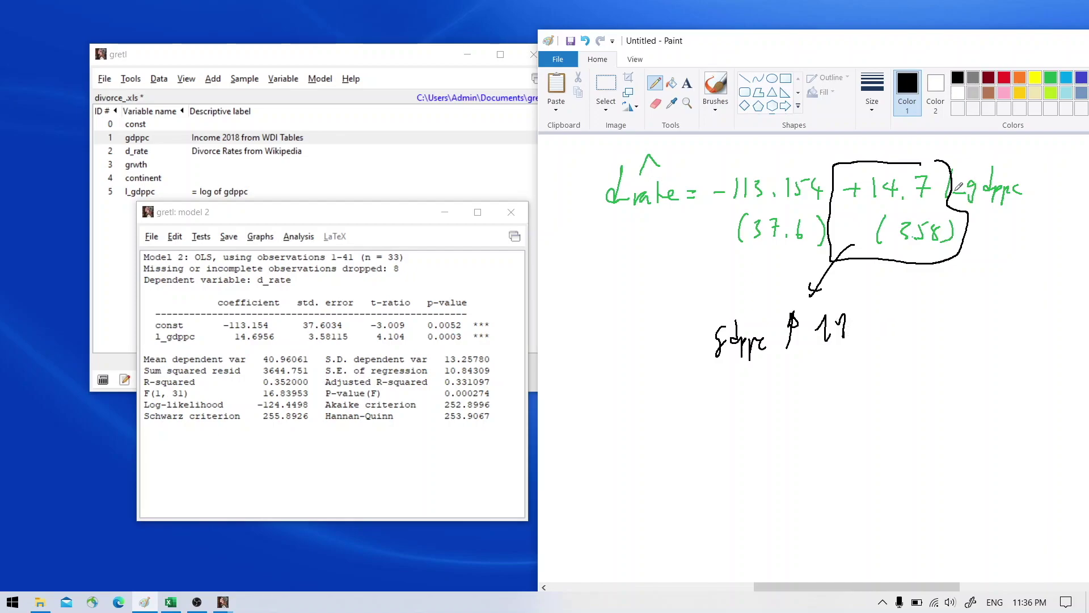
mouse_move(955, 192)
left_mouse_down()
mouse_move(959, 168)
mouse_move(948, 193)
left_mouse_up()
Write that d_rate rises by 0.15% below the gdppc note
mouse_move(784, 363)
left_mouse_down()
mouse_move(773, 397)
mouse_move(812, 372)
mouse_move(846, 369)
mouse_move(853, 381)
left_mouse_up()
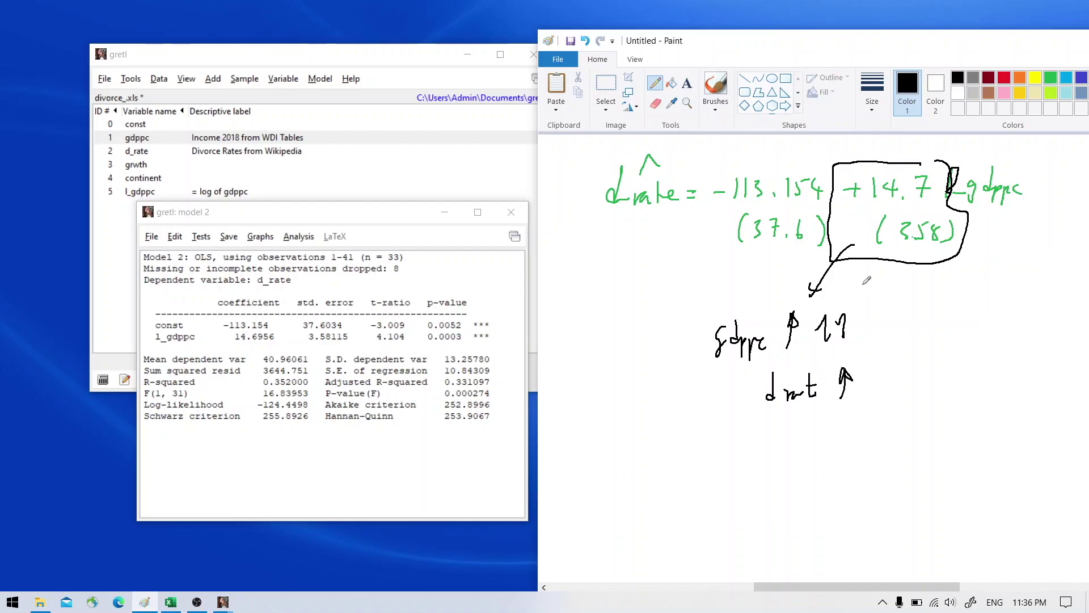
left_click_drag(848, 208, 855, 210)
mouse_move(883, 367)
left_mouse_down()
mouse_move(907, 383)
mouse_move(931, 367)
mouse_move(959, 379)
left_mouse_up()
left_click(894, 380)
key("ctrl+z")
key("ctrl+z")
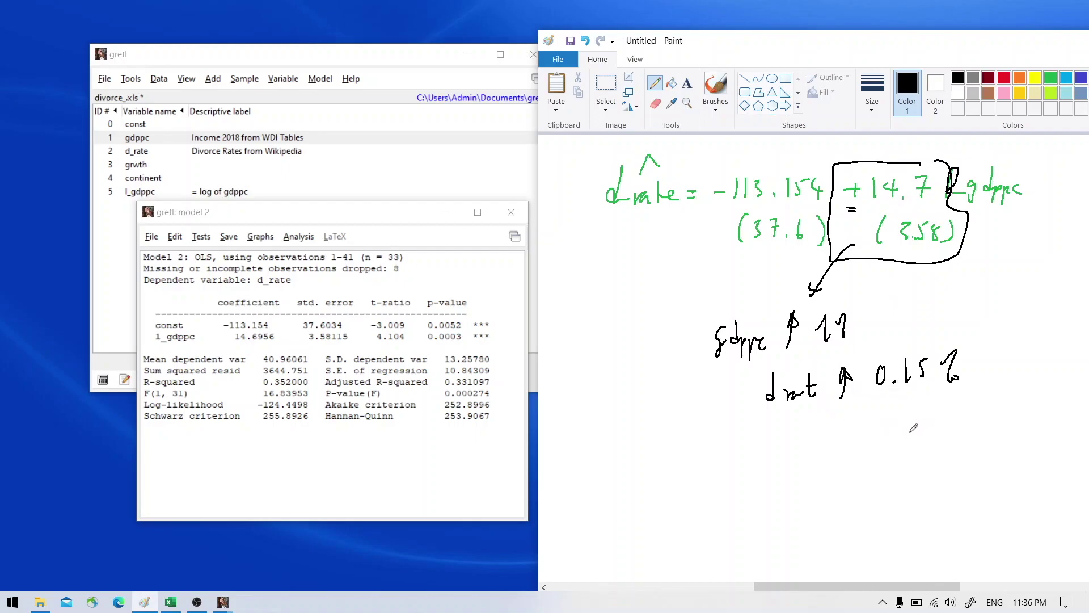
Add the bracketed ↑100% → 15% note with an arrow leading to it
mouse_move(701, 368)
left_mouse_down()
mouse_move(674, 406)
mouse_move(662, 458)
mouse_move(733, 466)
left_mouse_up()
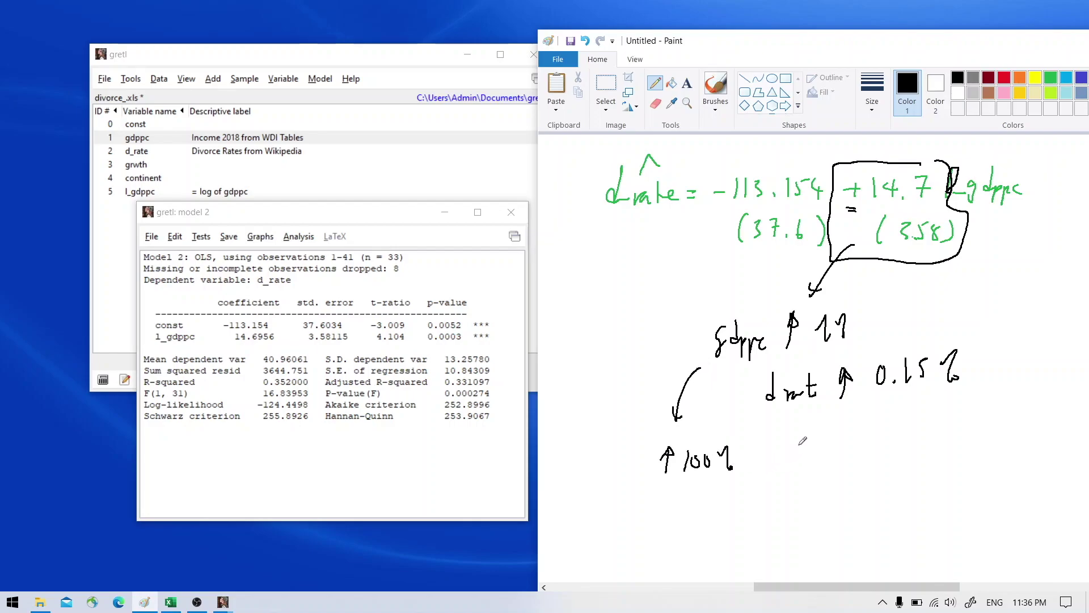
left_click_drag(802, 443, 800, 464)
mouse_move(809, 447)
left_mouse_down()
mouse_move(805, 463)
mouse_move(821, 439)
left_mouse_up()
left_click_drag(827, 436, 837, 461)
left_click_drag(840, 451, 850, 457)
left_click_drag(756, 455, 772, 459)
left_click_drag(656, 439, 658, 488)
left_click_drag(850, 433, 851, 477)
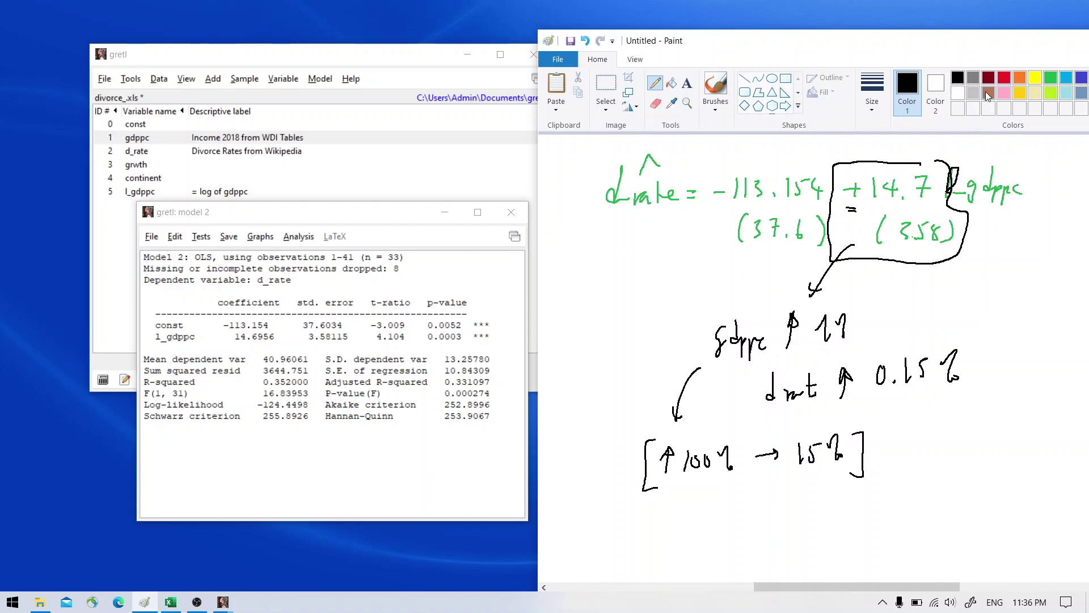
left_click(1004, 80)
Write three red S headings, spell out Sign, and circle the slope's plus sign
mouse_move(607, 275)
left_mouse_down()
mouse_move(592, 293)
mouse_move(590, 367)
left_mouse_up()
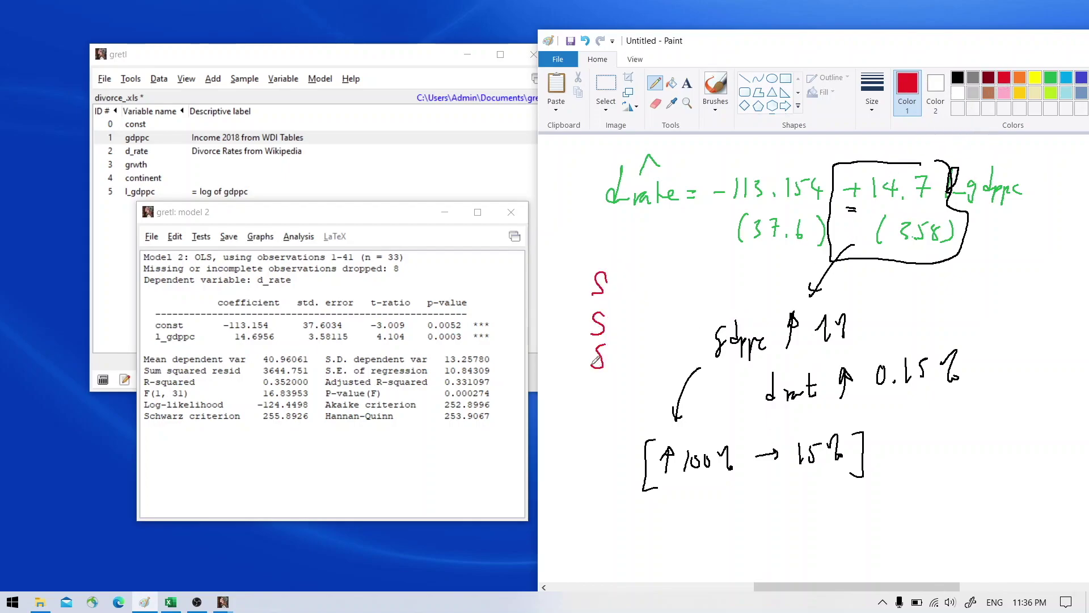
left_click_drag(623, 271, 625, 295)
left_click_drag(638, 276, 630, 300)
left_click_drag(639, 284, 650, 292)
mouse_move(851, 208)
left_mouse_down()
mouse_move(866, 179)
mouse_move(852, 210)
left_mouse_up()
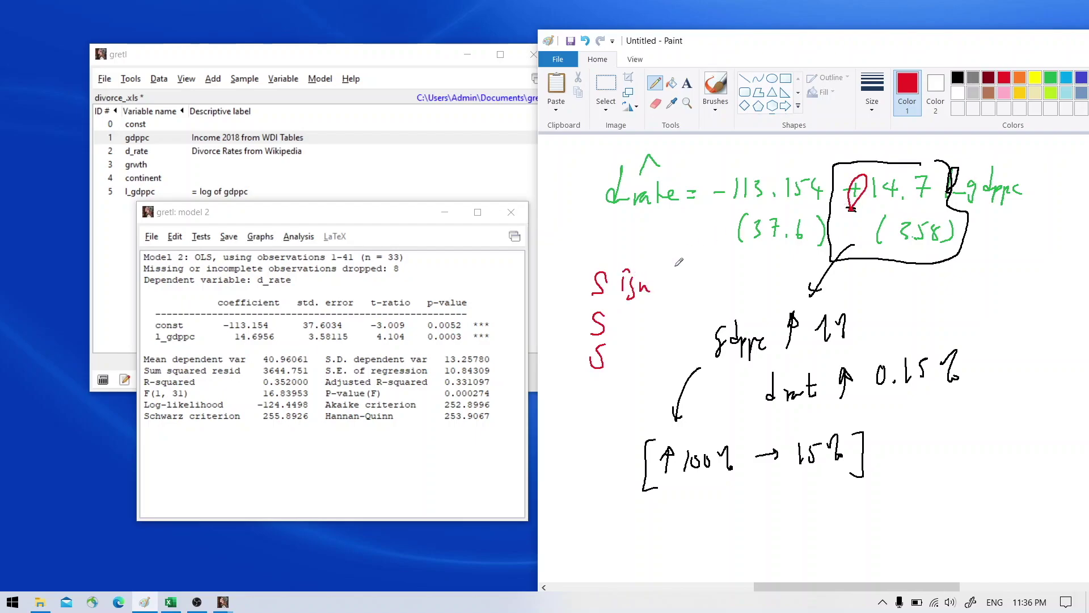
mouse_move(623, 317)
left_mouse_down()
mouse_move(630, 337)
mouse_move(653, 327)
mouse_move(658, 340)
left_mouse_up()
left_click_drag(663, 318, 674, 328)
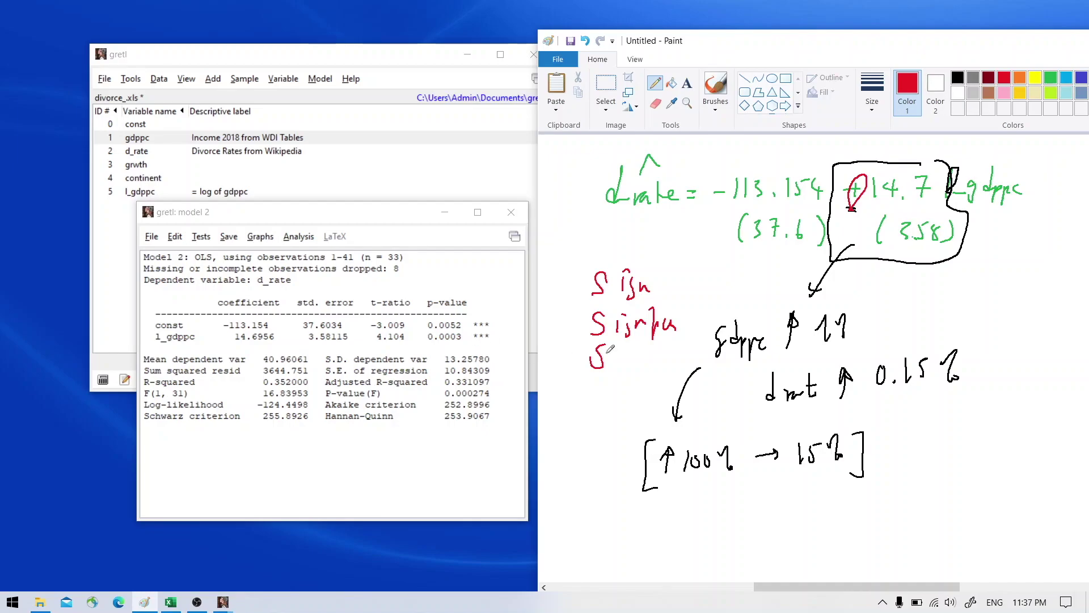
Complete Significance and Size, draw an arrow down from Size, and tick all three
left_click_drag(684, 326, 708, 321)
left_click_drag(616, 359, 621, 371)
left_click_drag(633, 364, 640, 372)
left_click_drag(611, 391, 616, 436)
left_click_drag(608, 425, 625, 423)
left_click_drag(563, 281, 583, 263)
mouse_move(561, 302)
left_mouse_down()
mouse_move(567, 317)
mouse_move(579, 302)
left_mouse_up()
left_click_drag(560, 341, 577, 339)
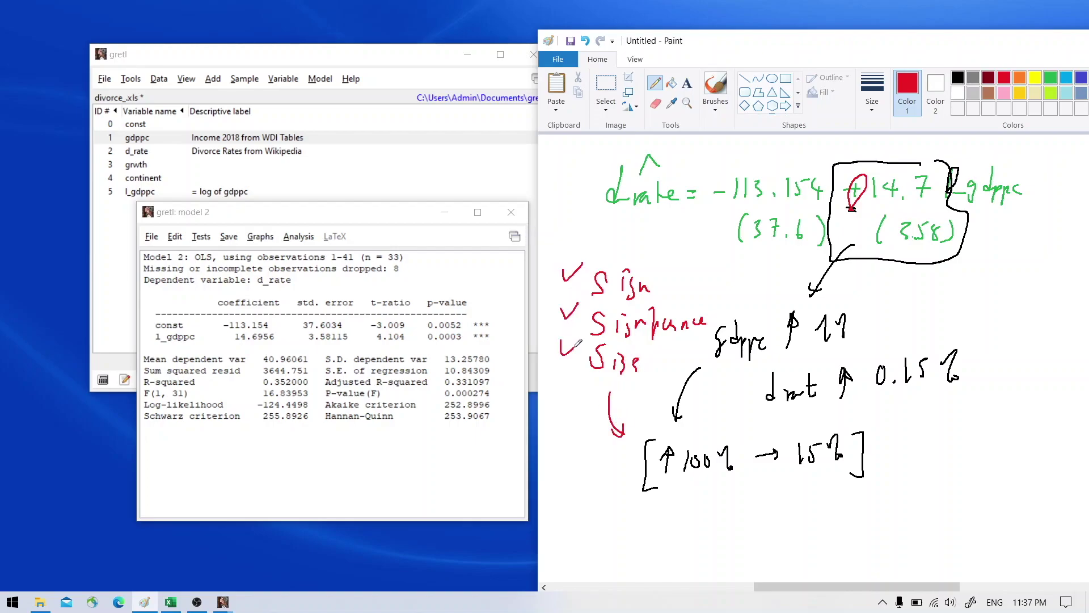
Plot actual and fitted divorce rates against l_gdppc and label Vietnam and India
left_click(261, 236)
mouse_move(268, 273)
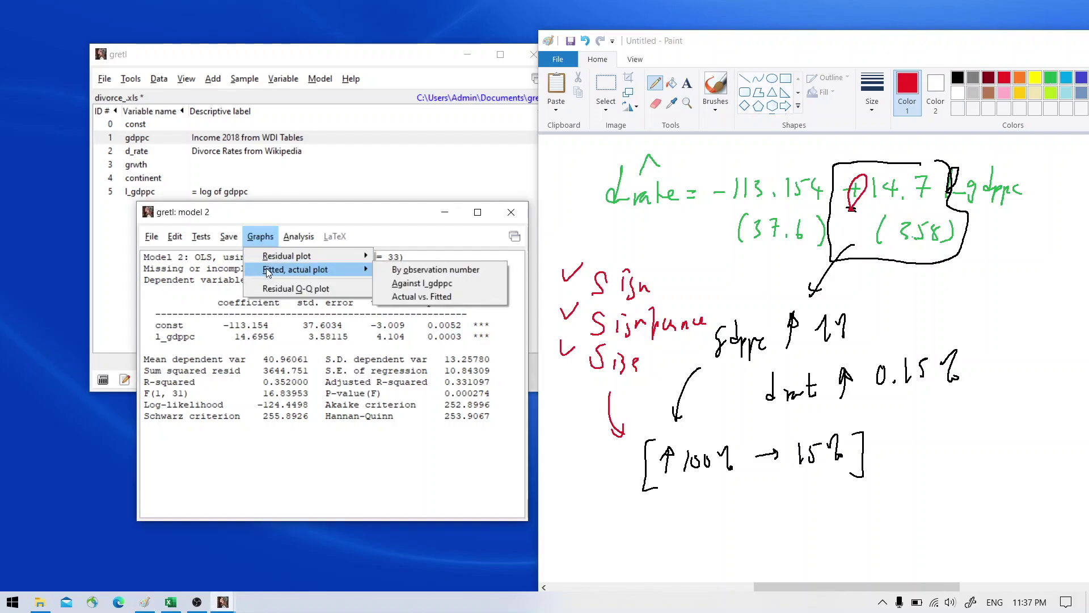
left_click(485, 288)
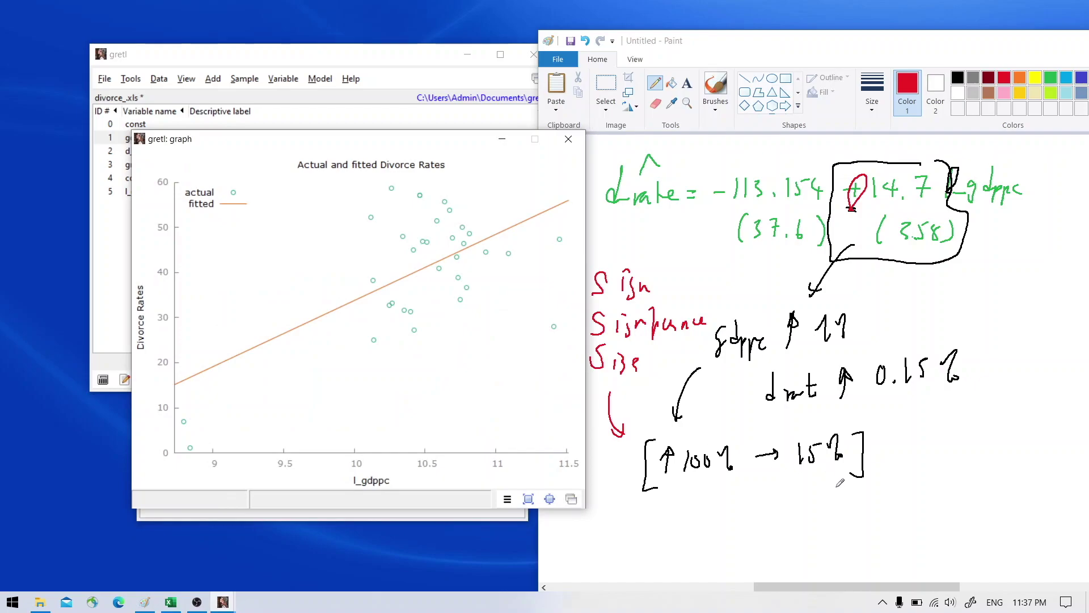
left_click(183, 421)
left_click(190, 448)
Label more country points such as Germany, Austria, Greece, Russia and the rightmost high-income country
left_click(554, 326)
left_click(458, 278)
left_click(460, 299)
left_click(404, 310)
left_click(373, 281)
left_click(413, 249)
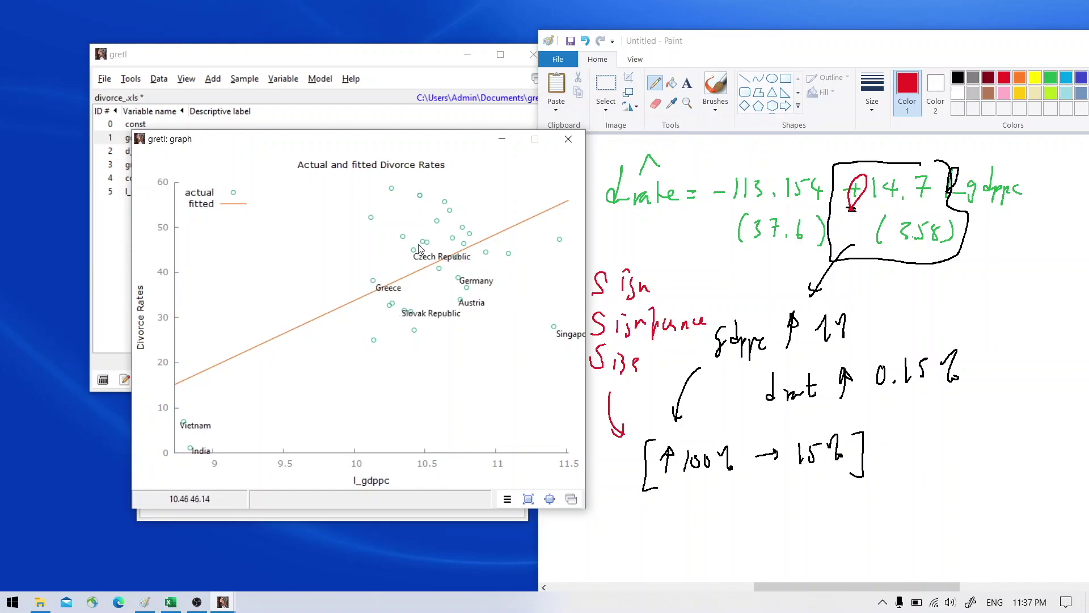
left_click(370, 218)
left_click(391, 188)
left_click(445, 202)
left_click(449, 210)
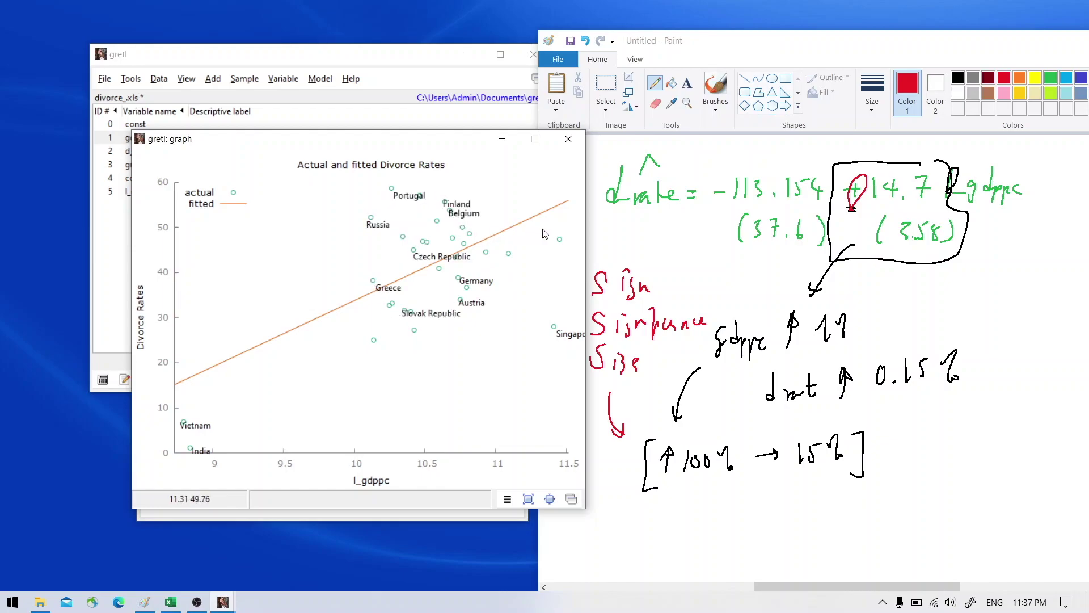
left_click(560, 239)
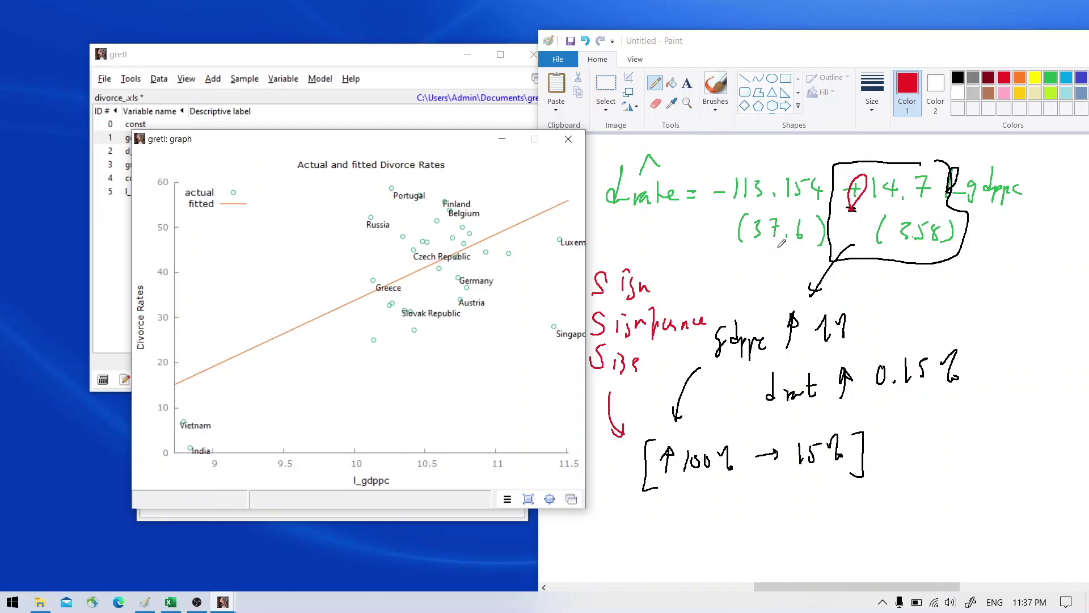